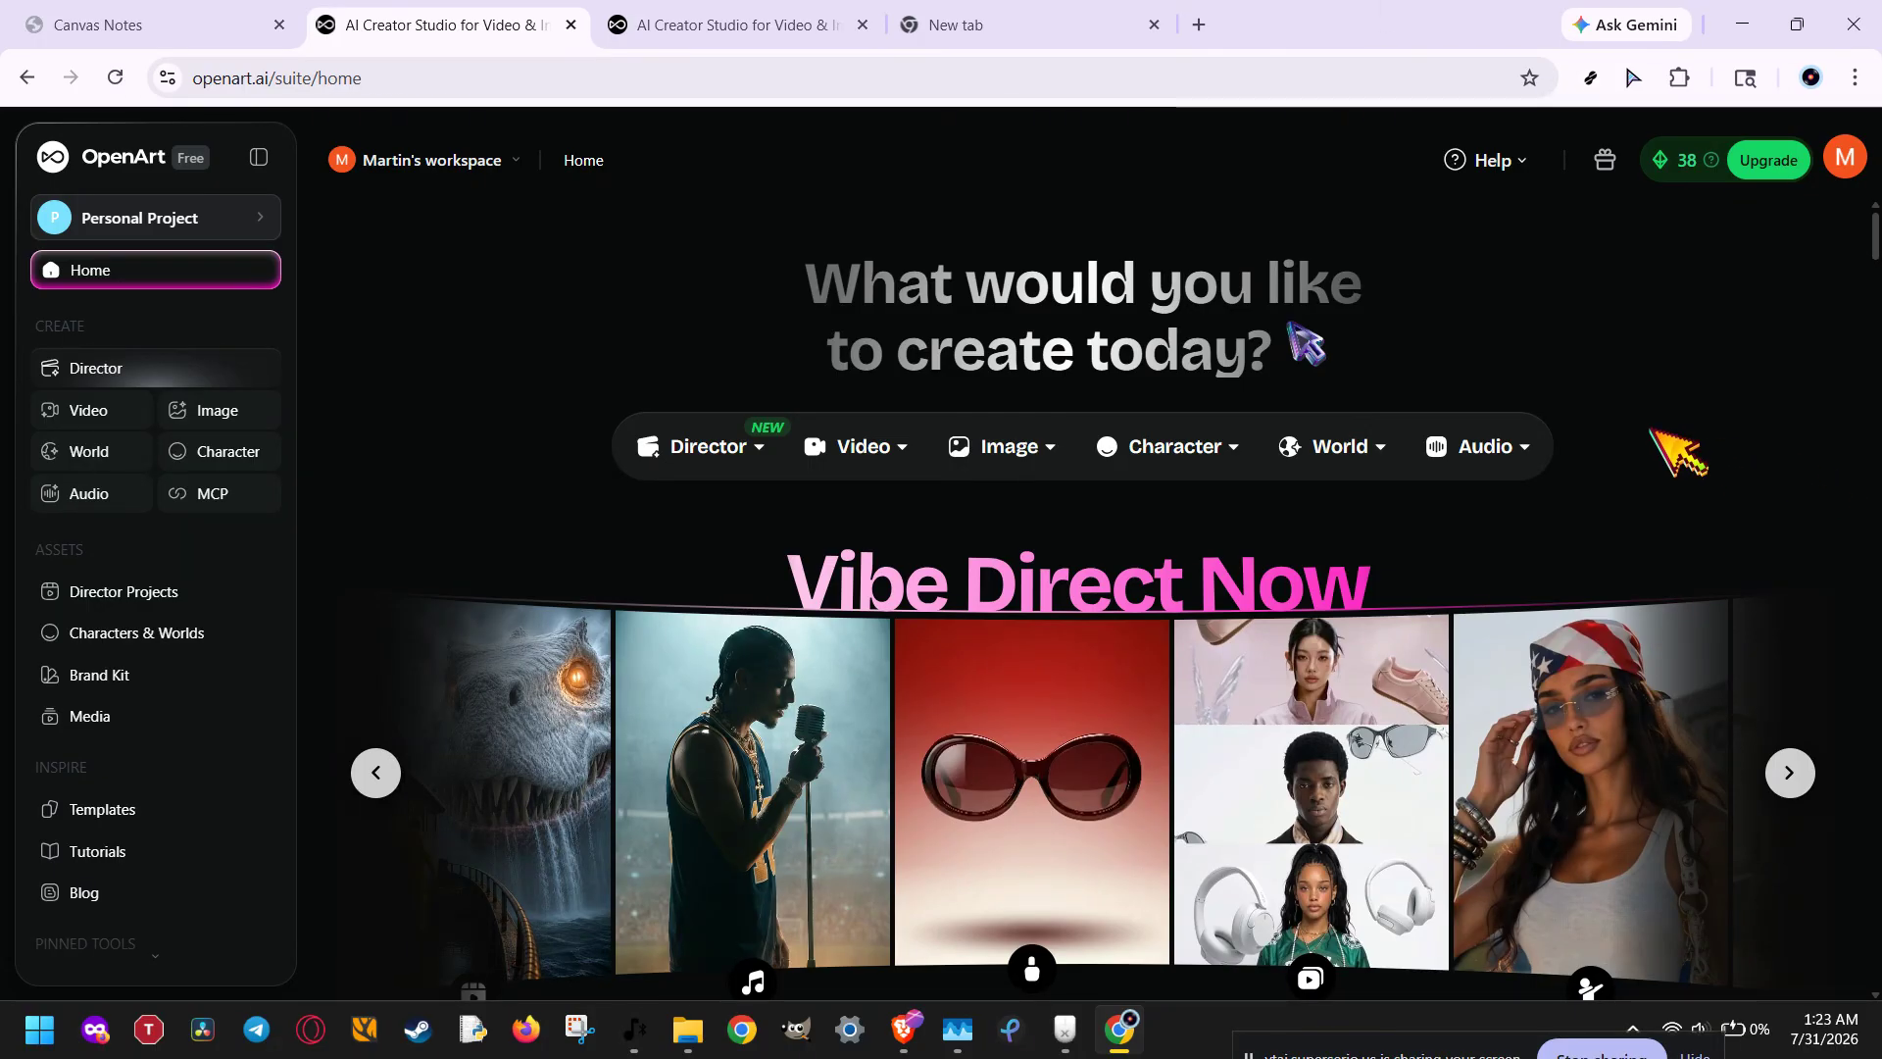
# Step: Open the Create Image tool and collapse the navigation sidebar to widen the workspace
pyautogui.click(1015, 449)
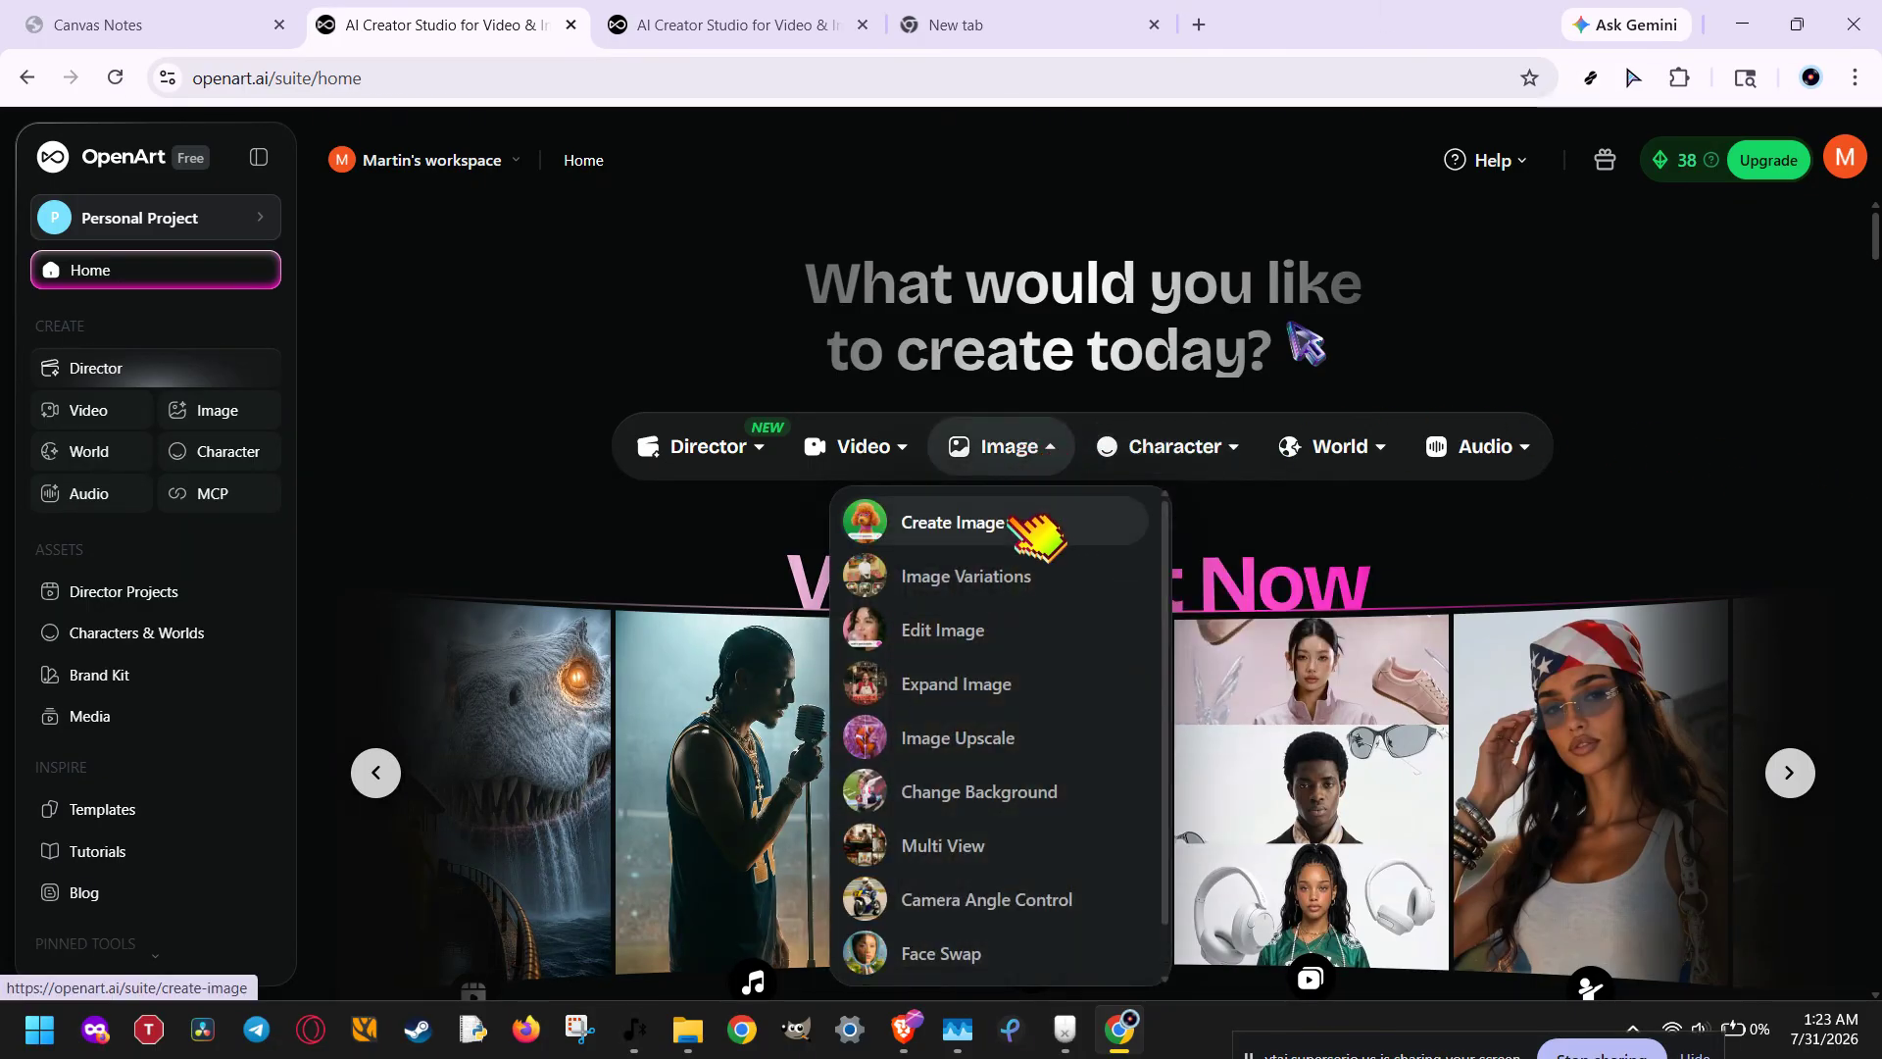
pyautogui.click(1118, 534)
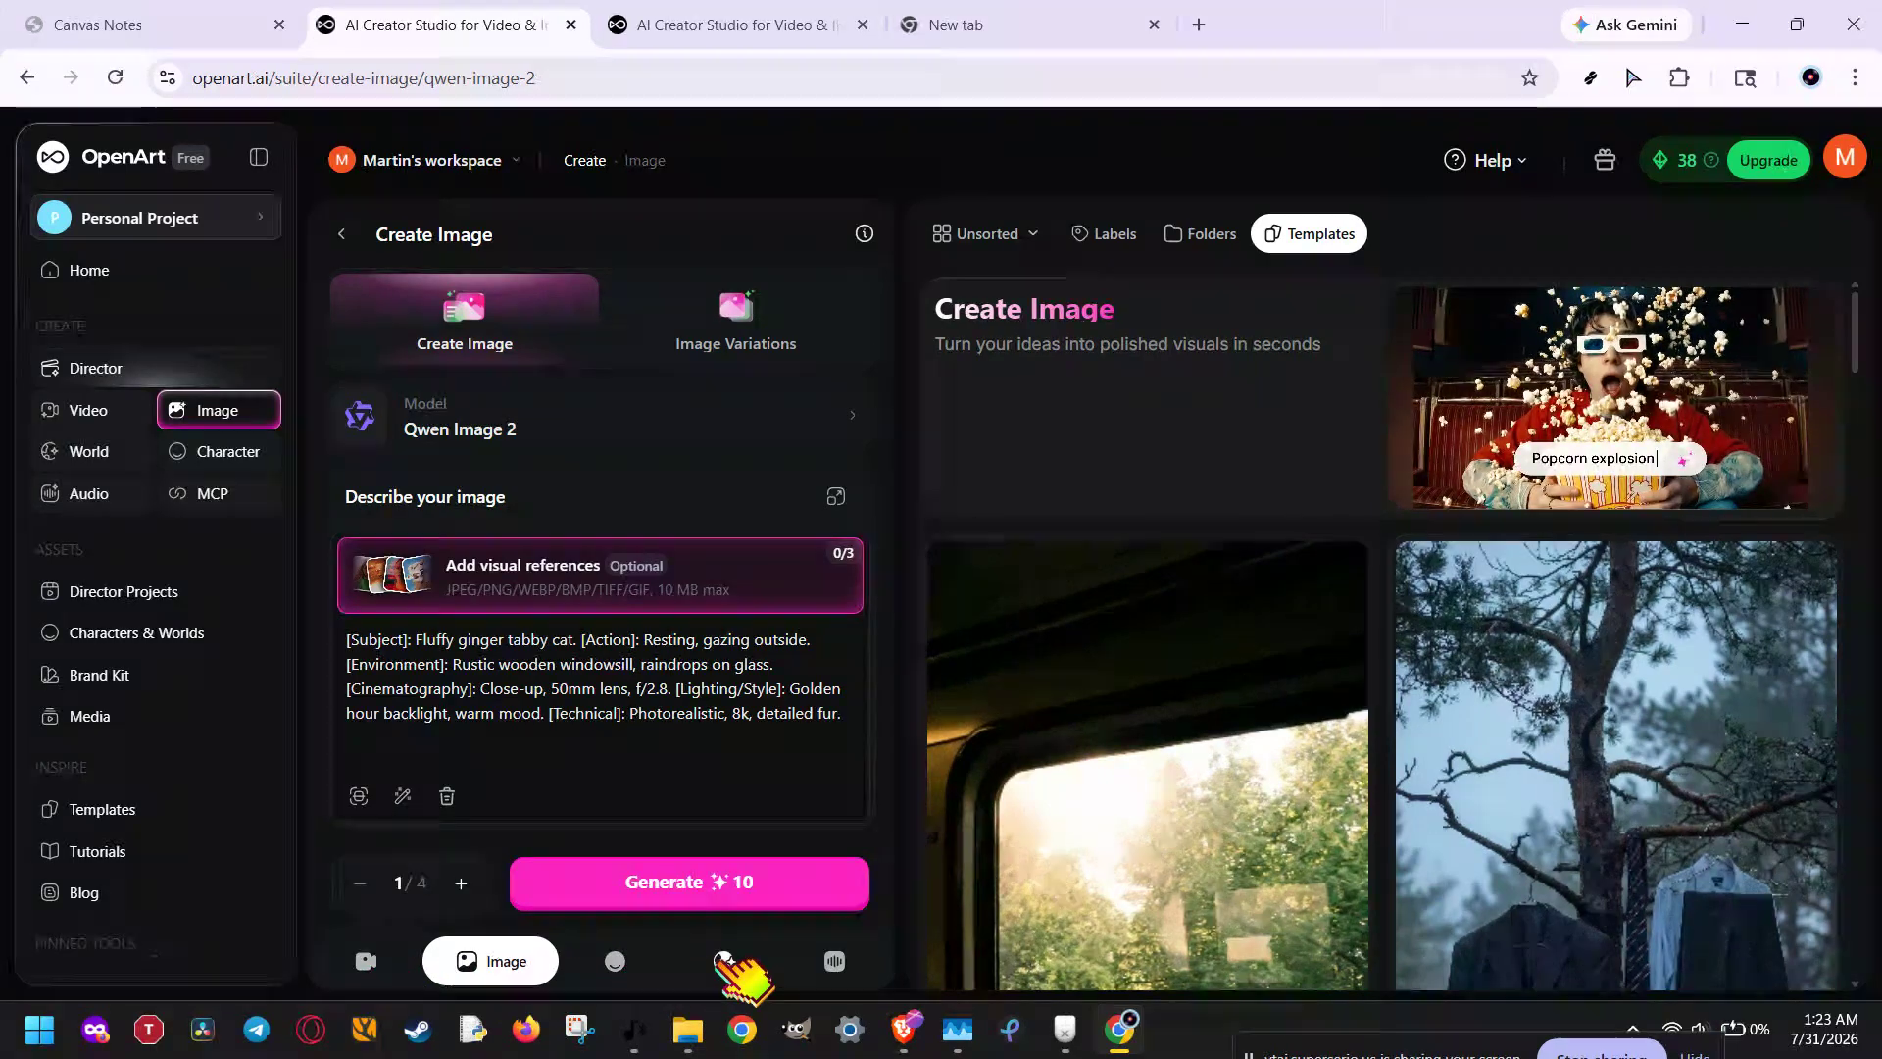
pyautogui.click(366, 961)
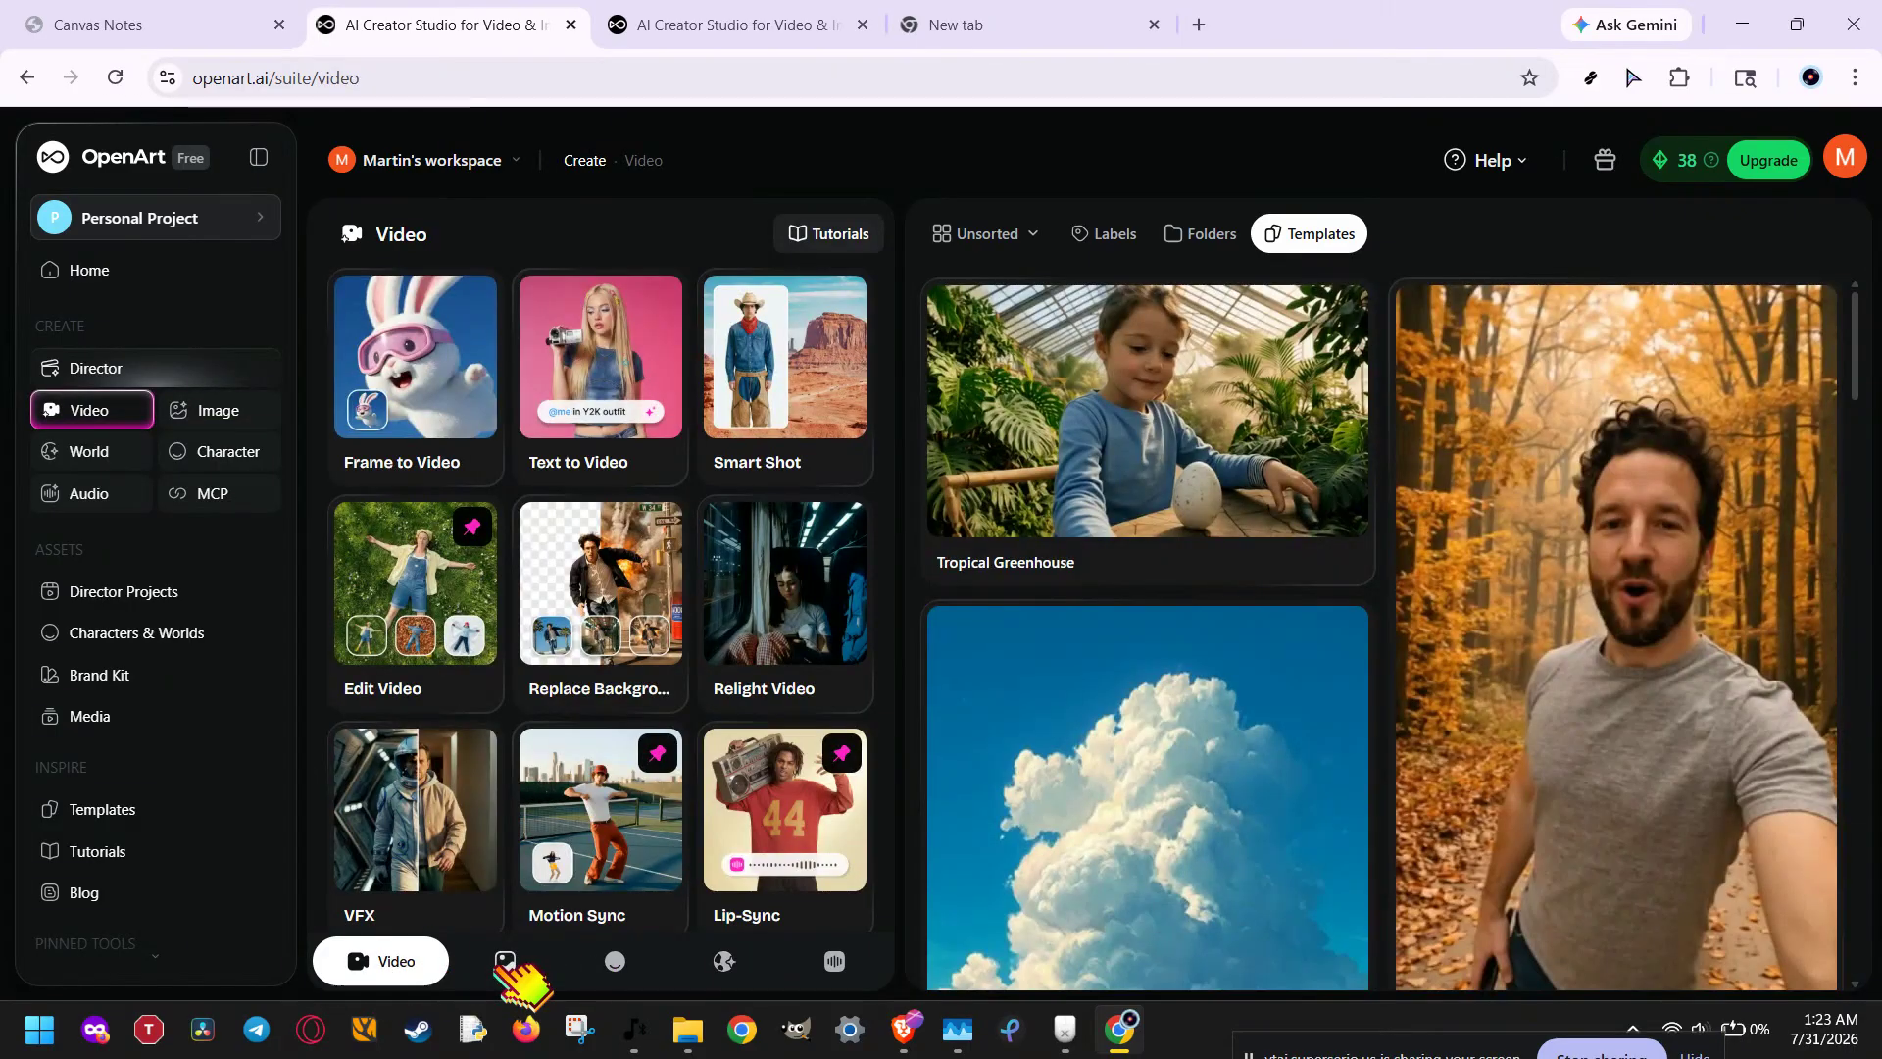
pyautogui.click(505, 960)
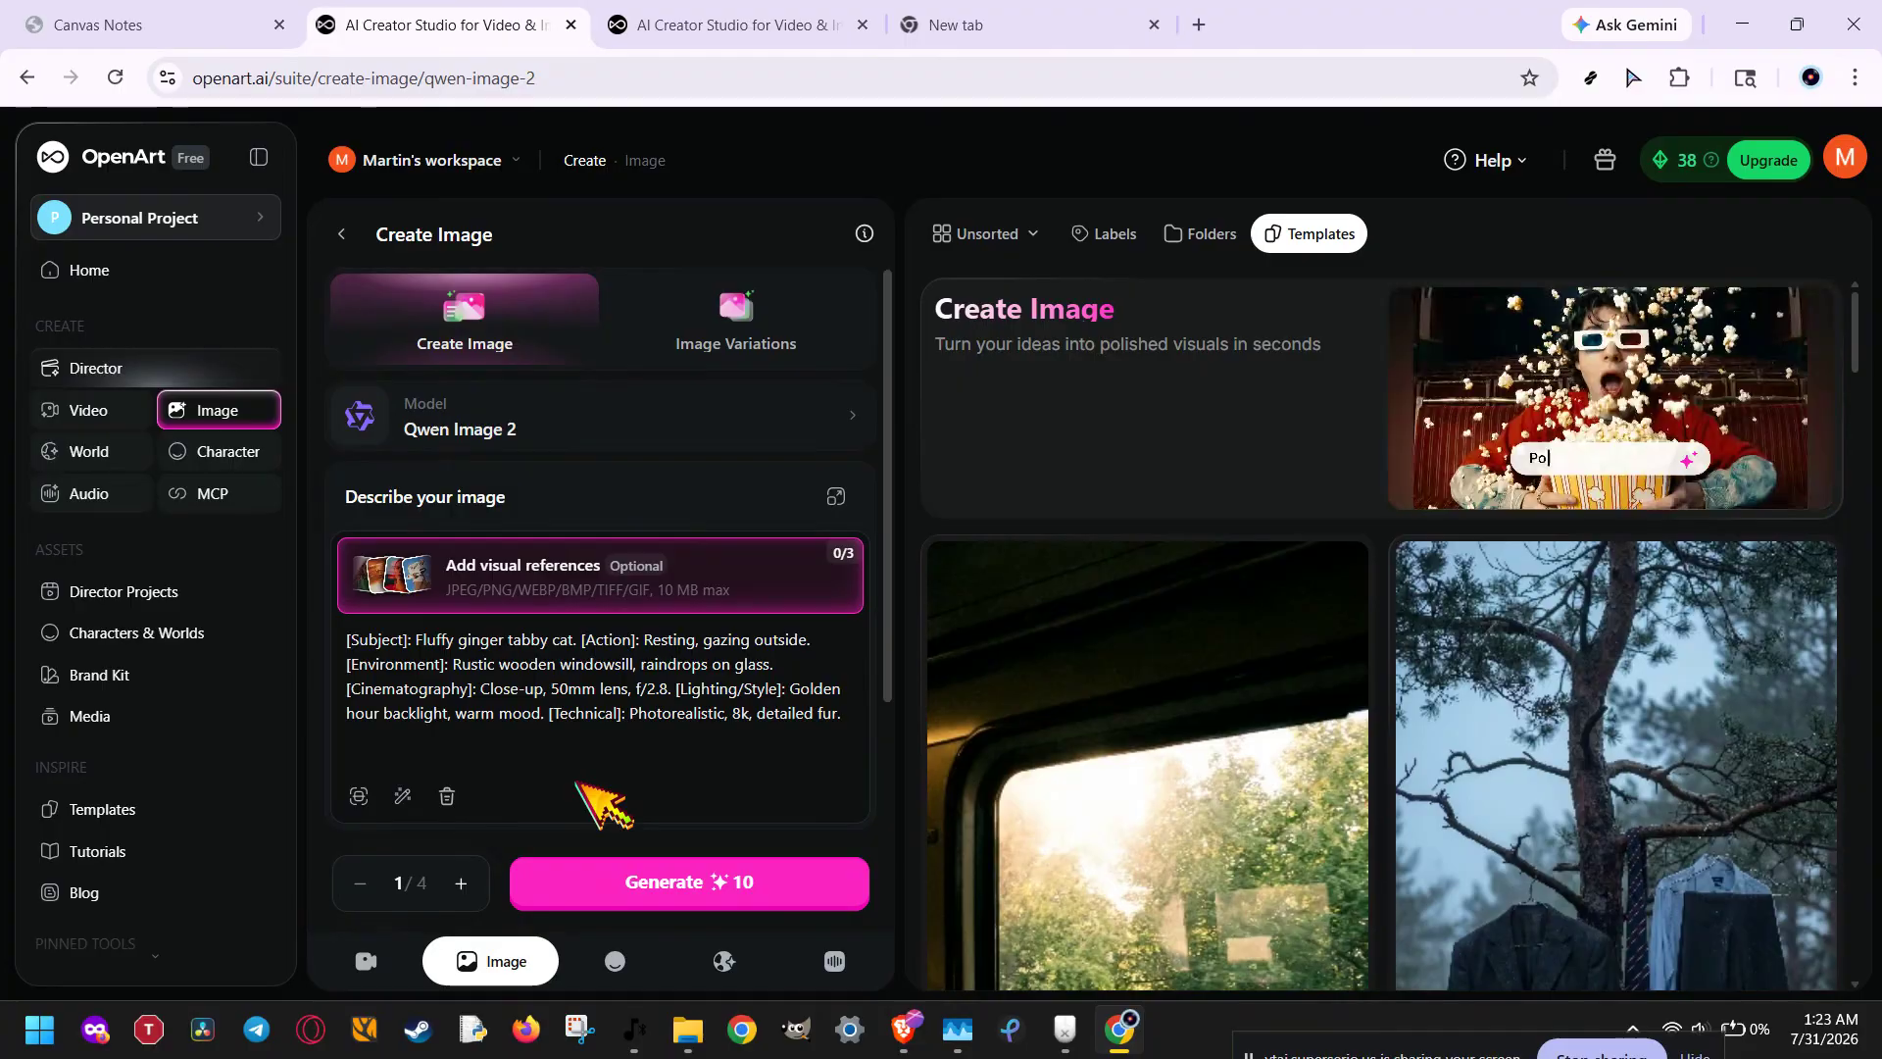
pyautogui.click(260, 159)
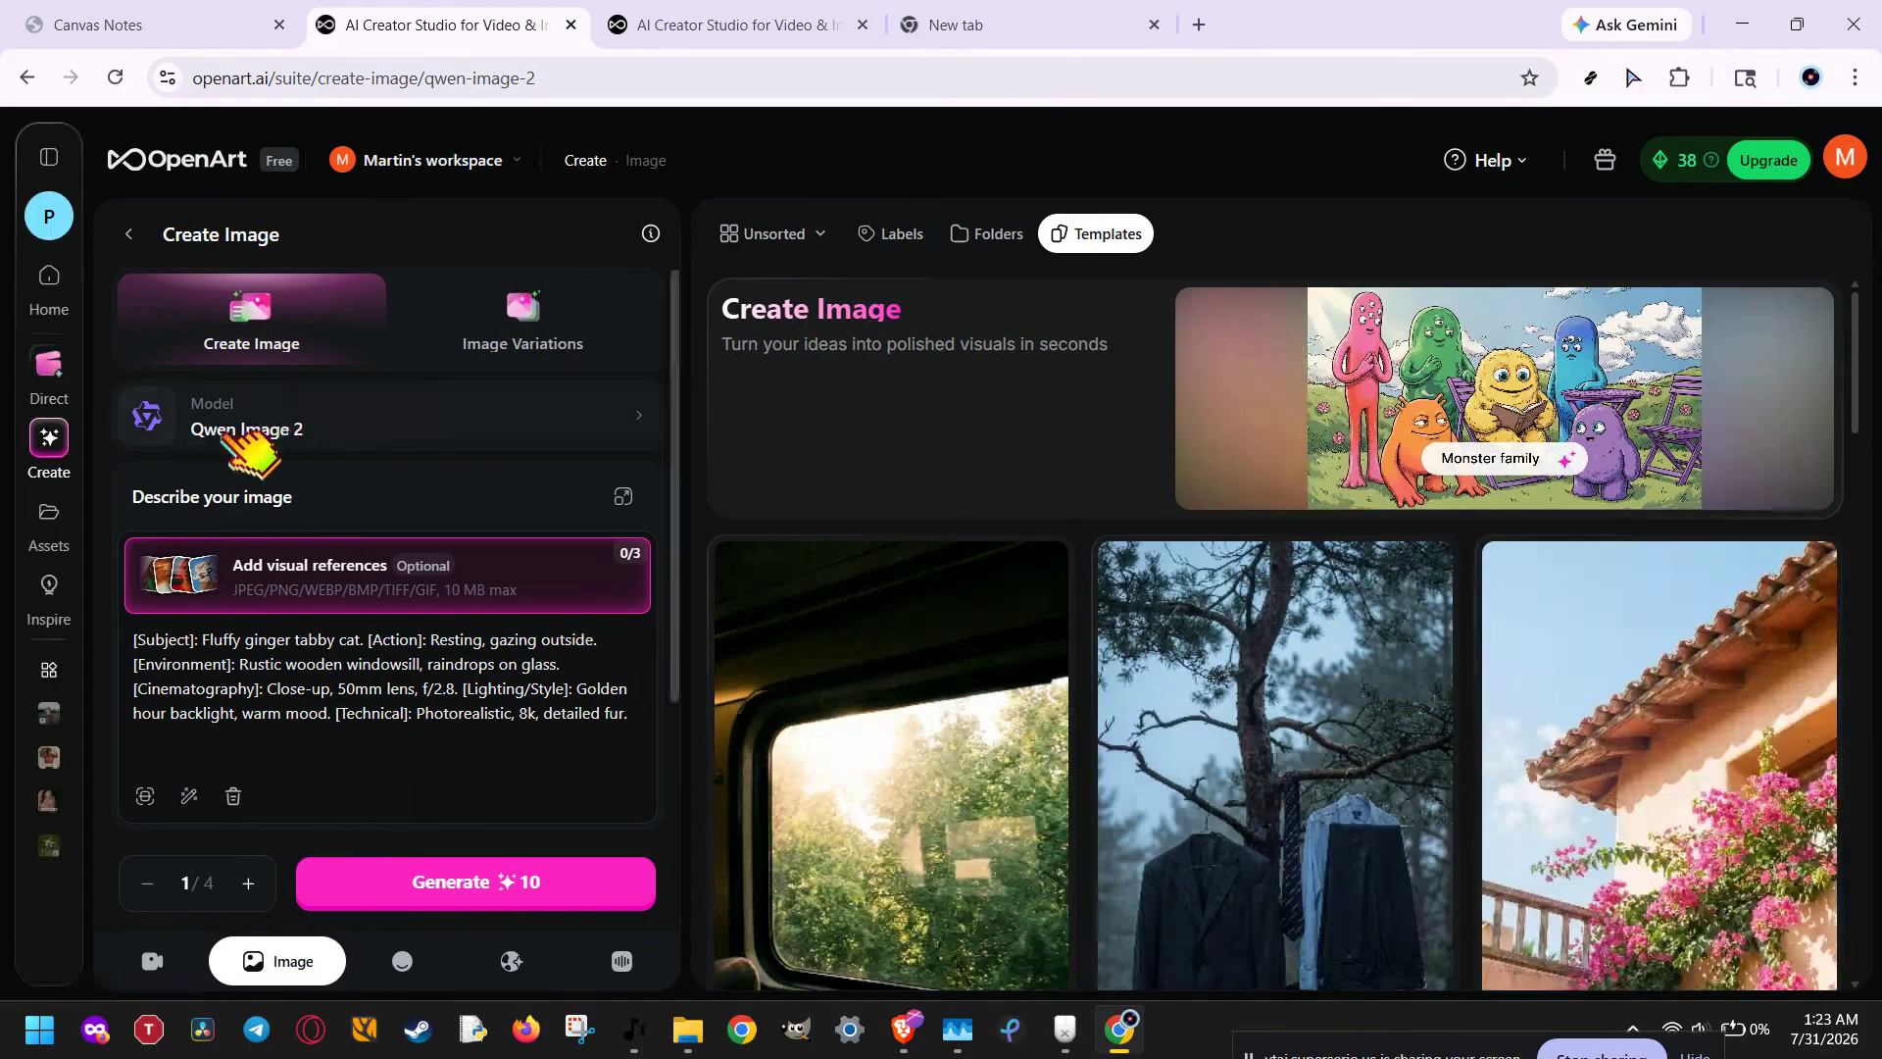
# Step: Browse the list of available image generation models and close it without picking one
pyautogui.click(581, 424)
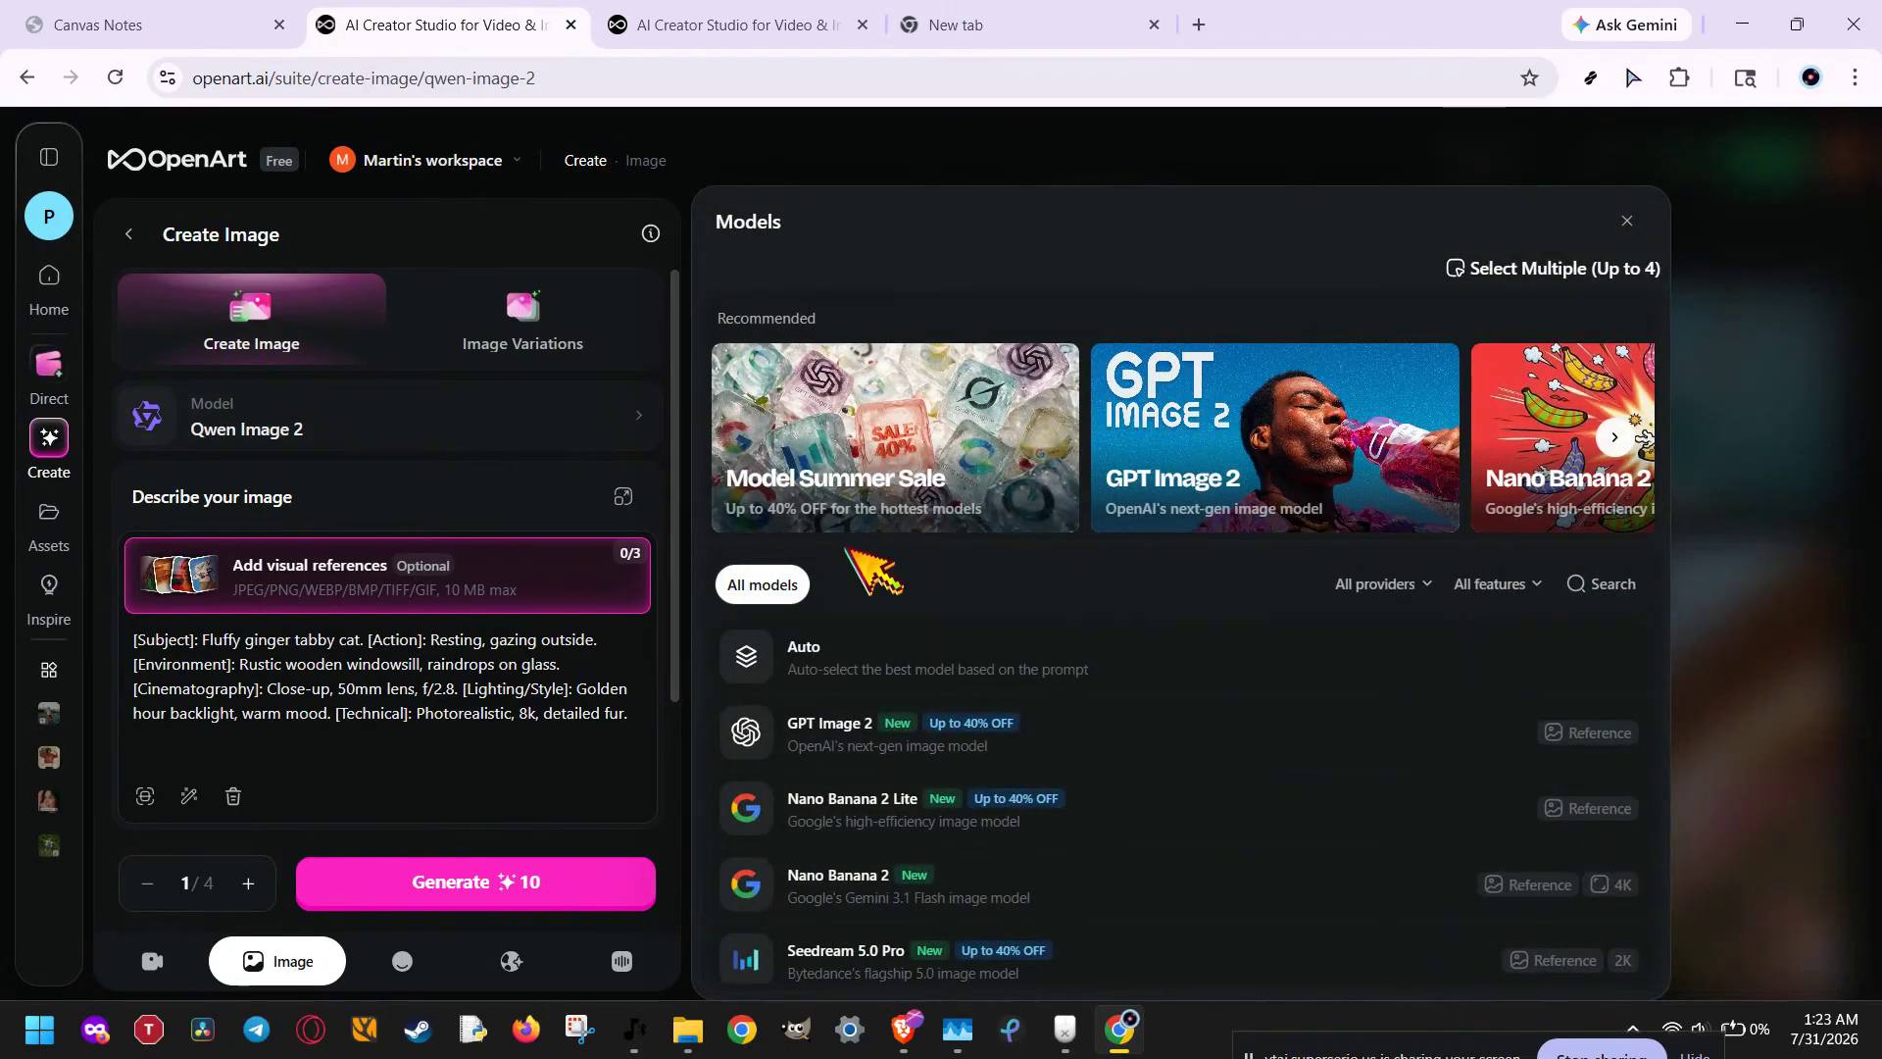
pyautogui.scroll(-5, 922, 754)
pyautogui.scroll(-8, 936, 763)
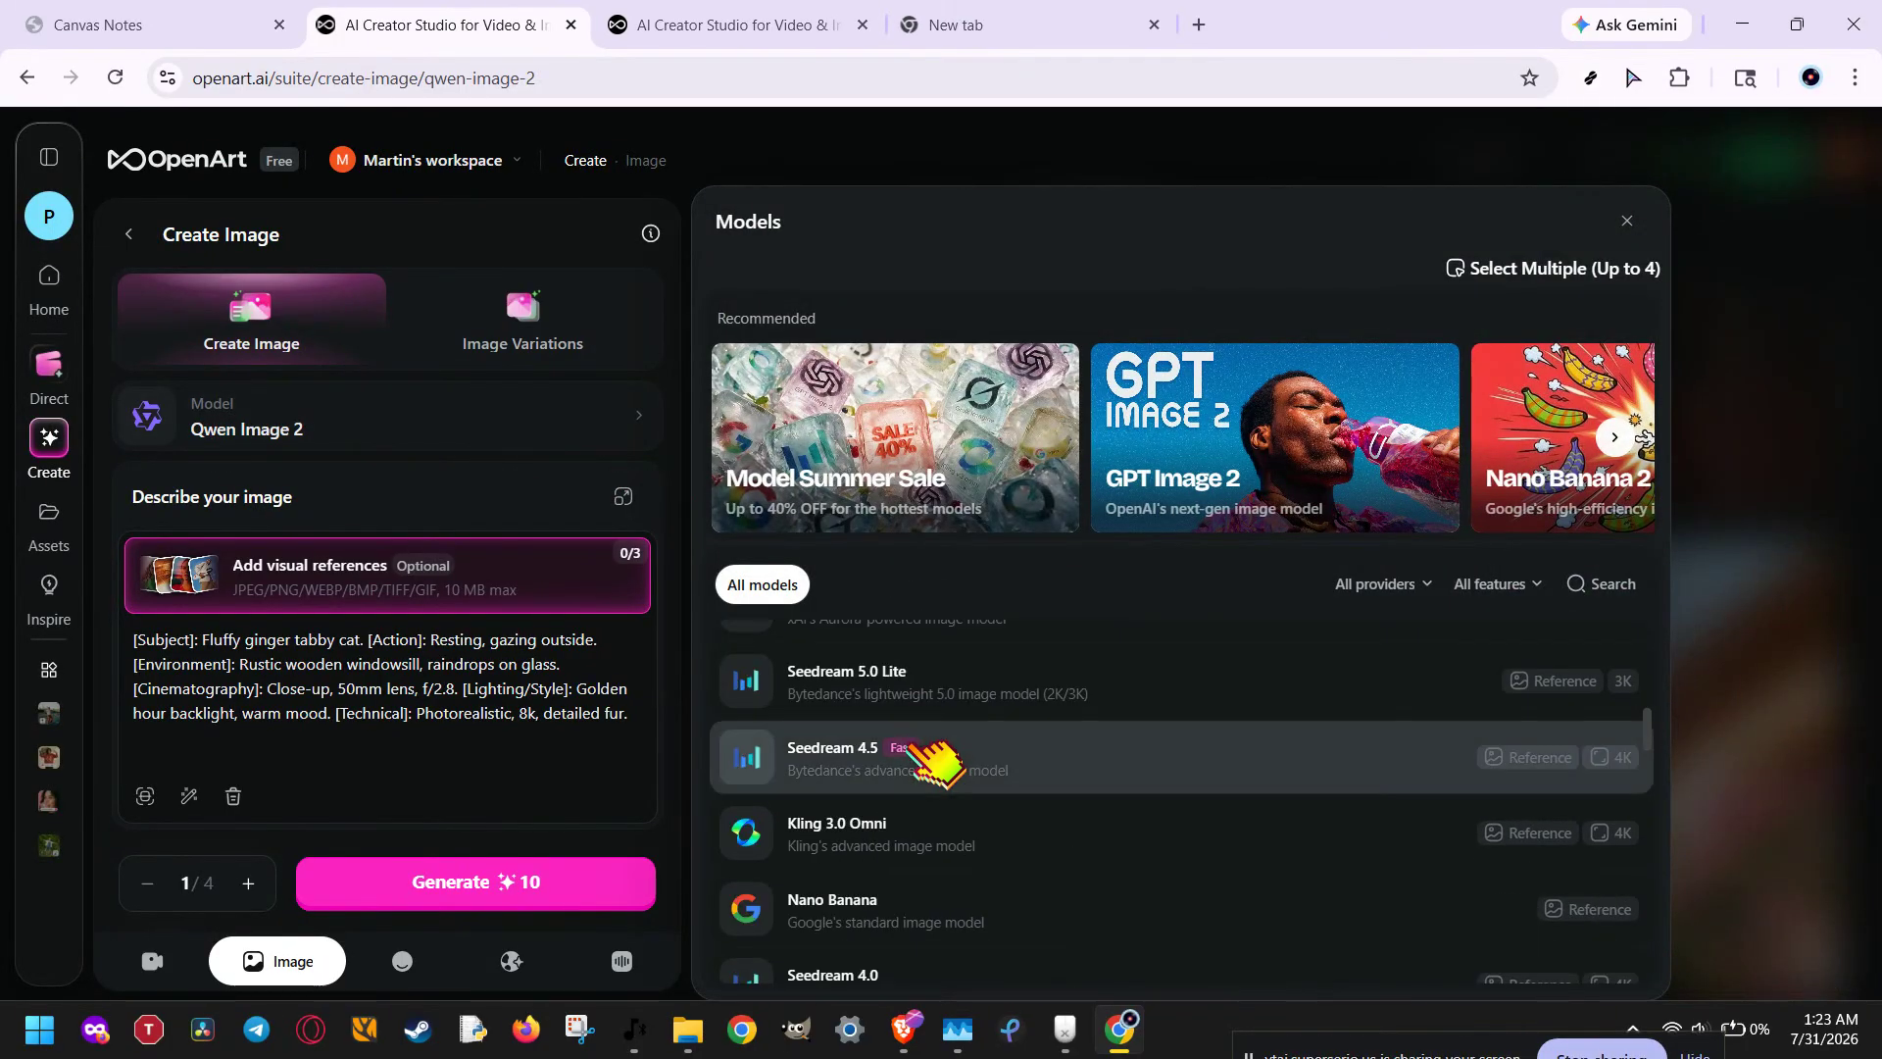
pyautogui.scroll(10, 841, 725)
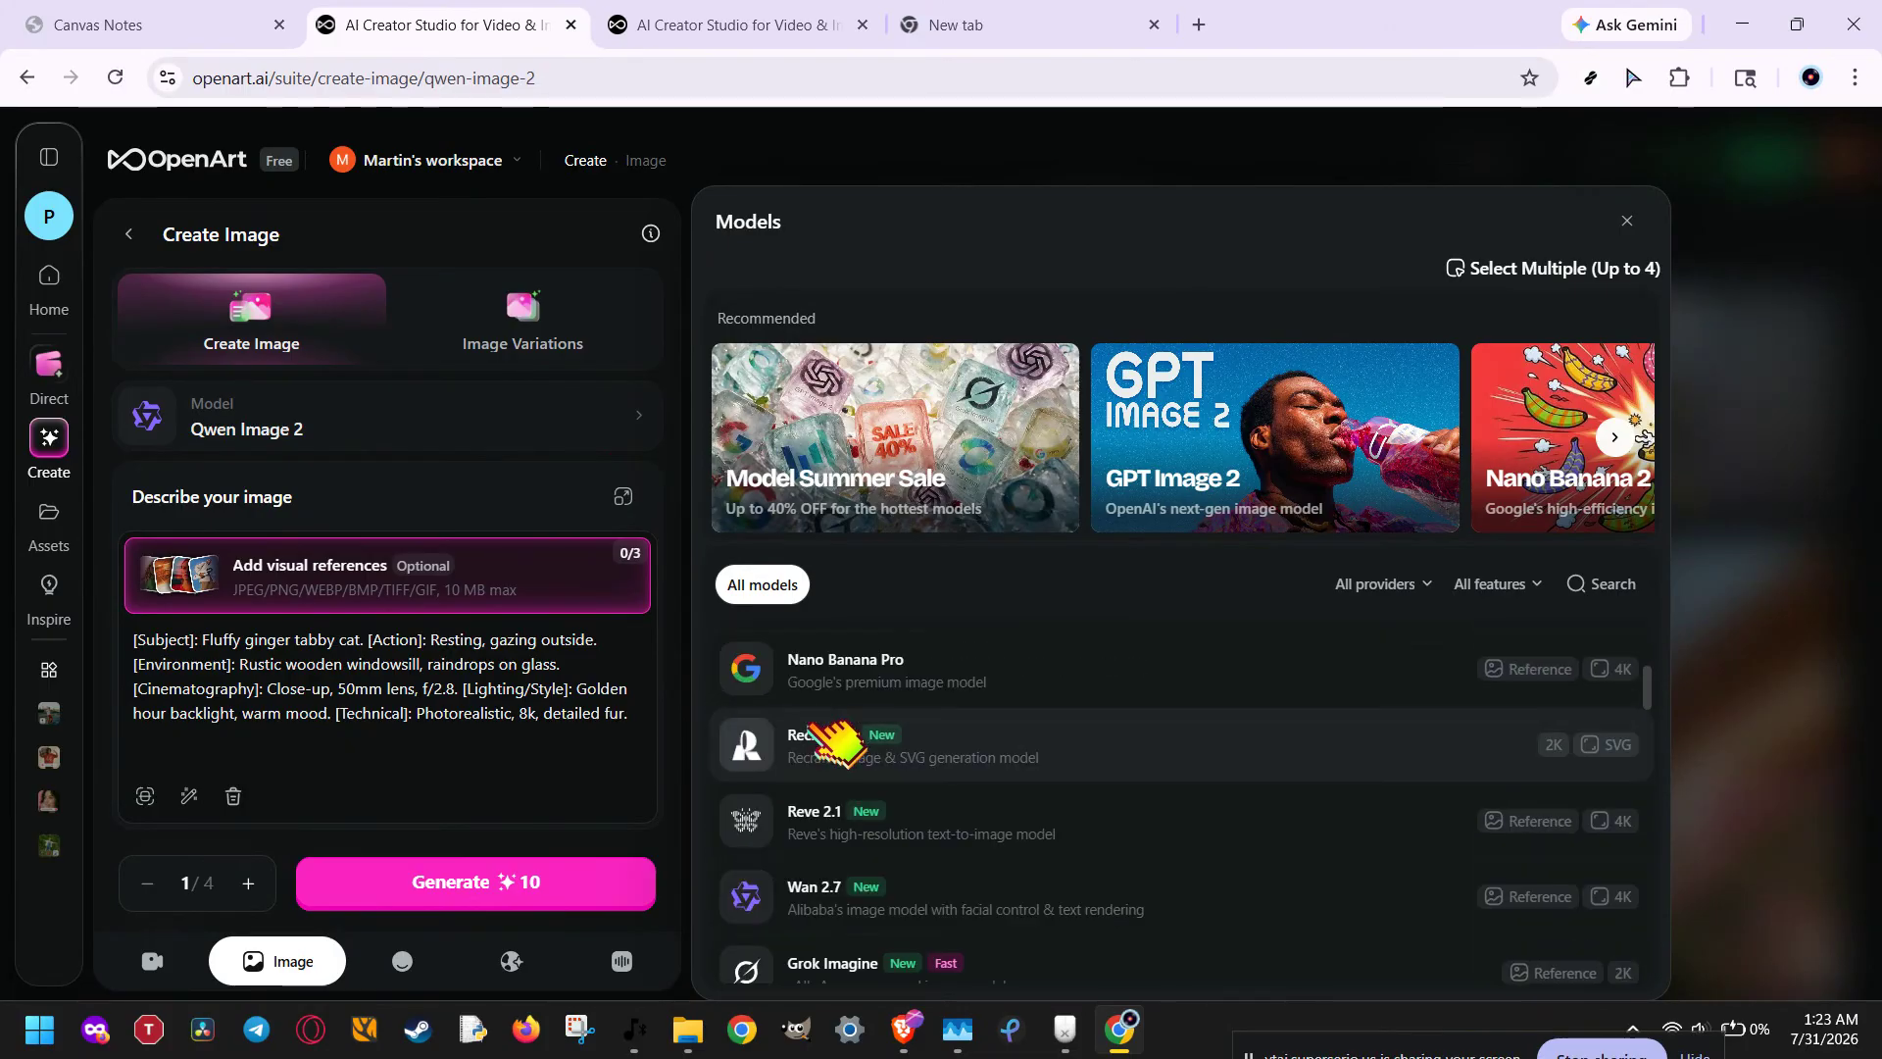
pyautogui.click(1627, 220)
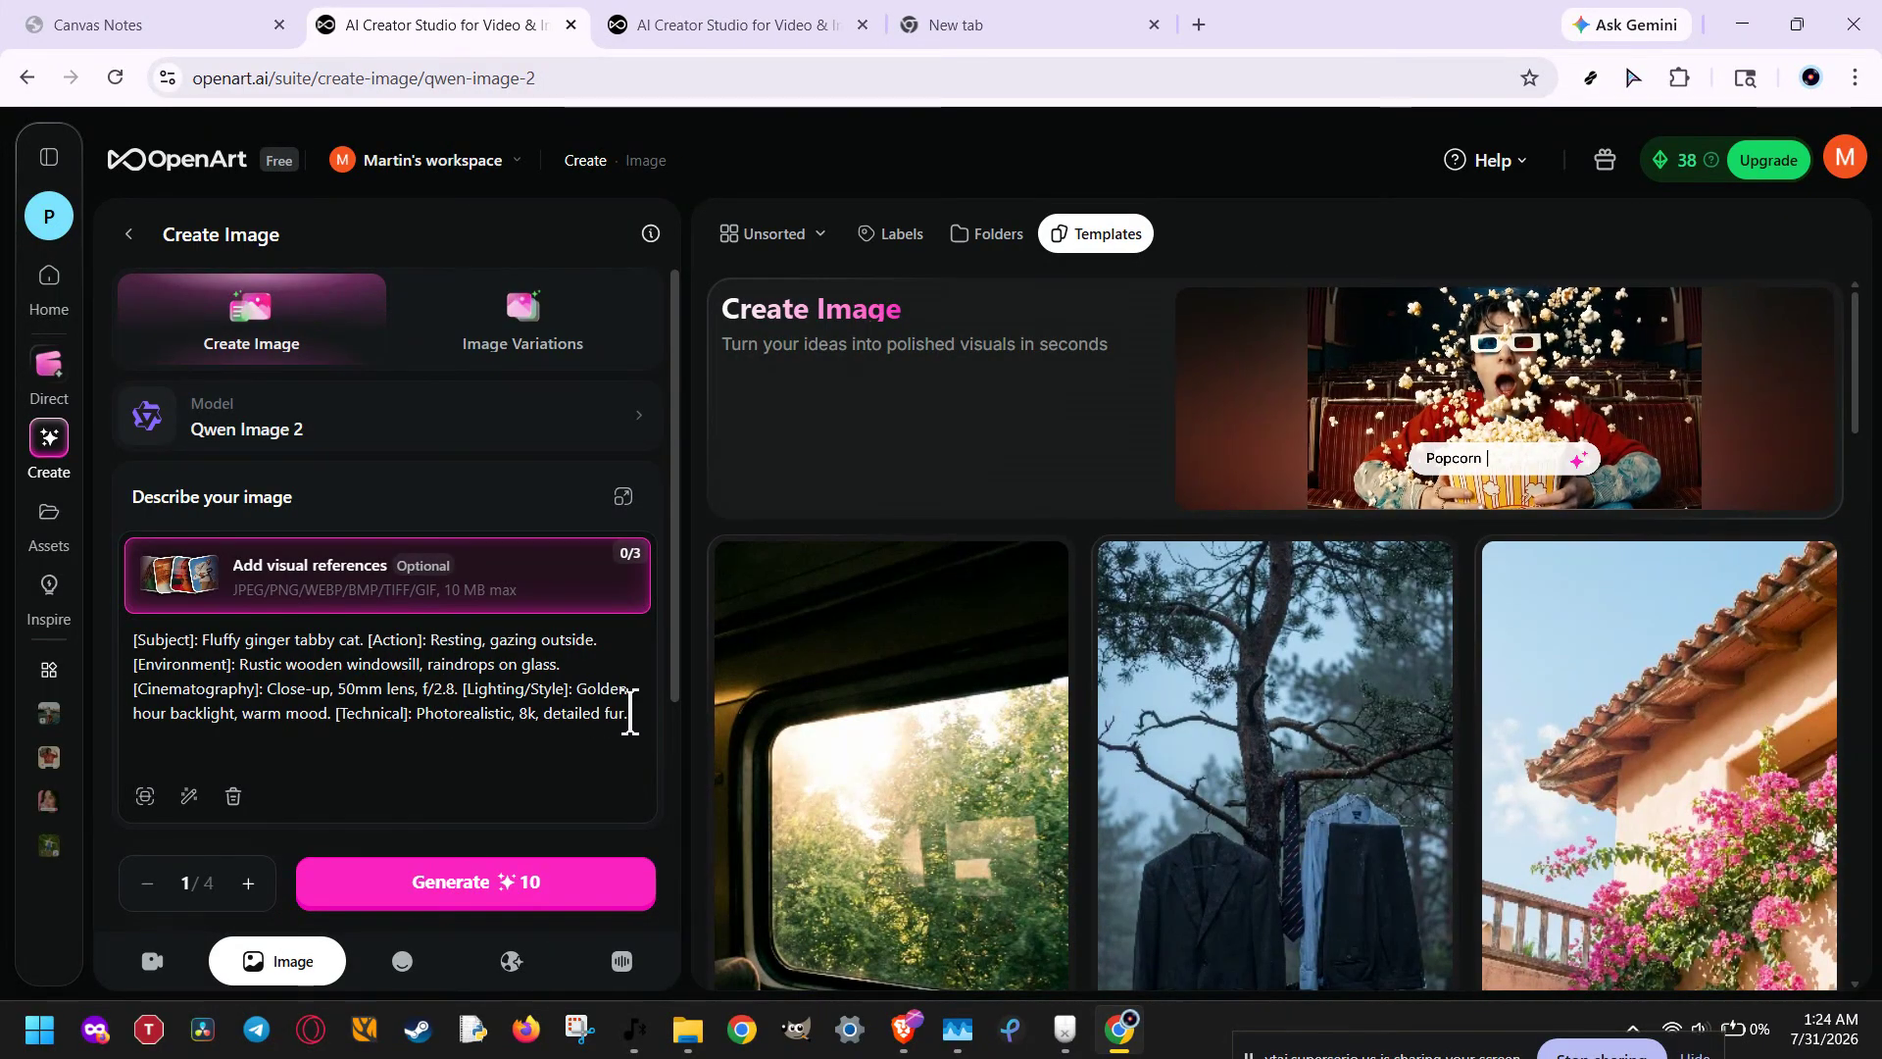
pyautogui.moveTo(630, 714); pyautogui.dragTo(155, 637)
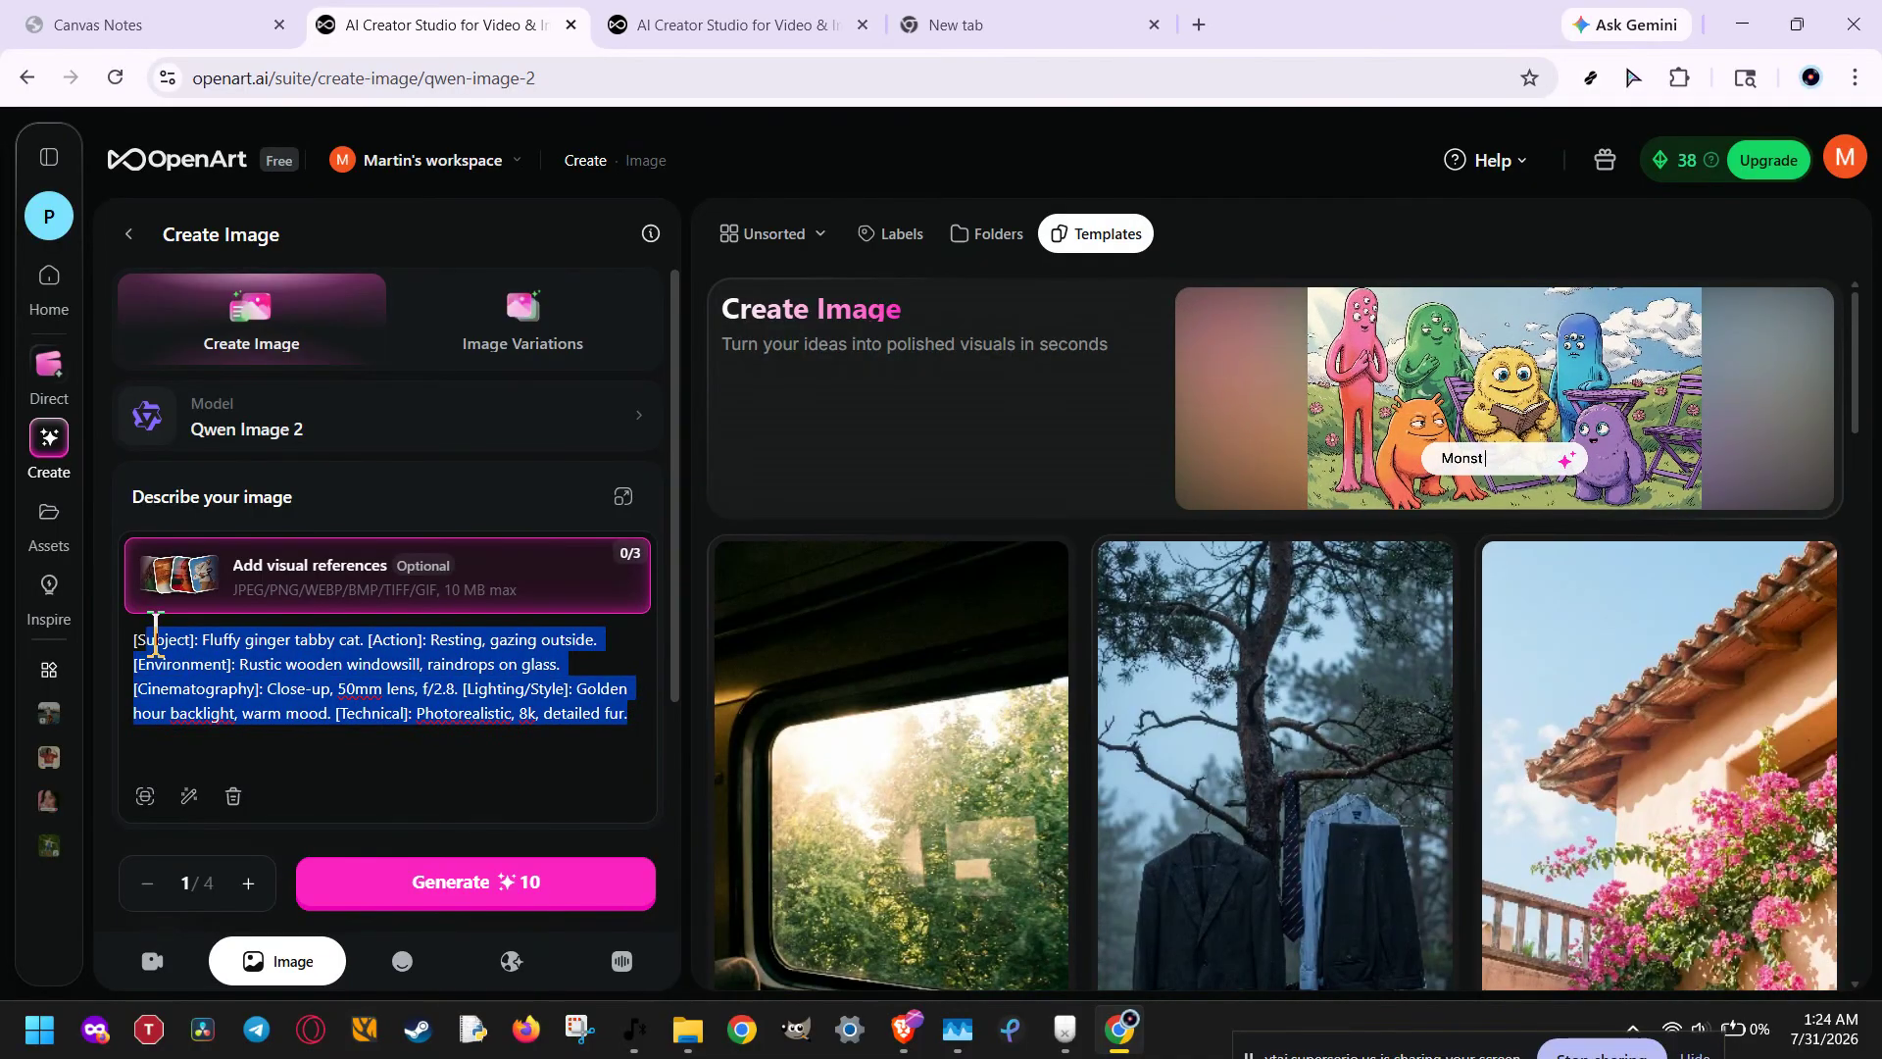
pyautogui.scroll(-2, 196, 642)
pyautogui.click(382, 600)
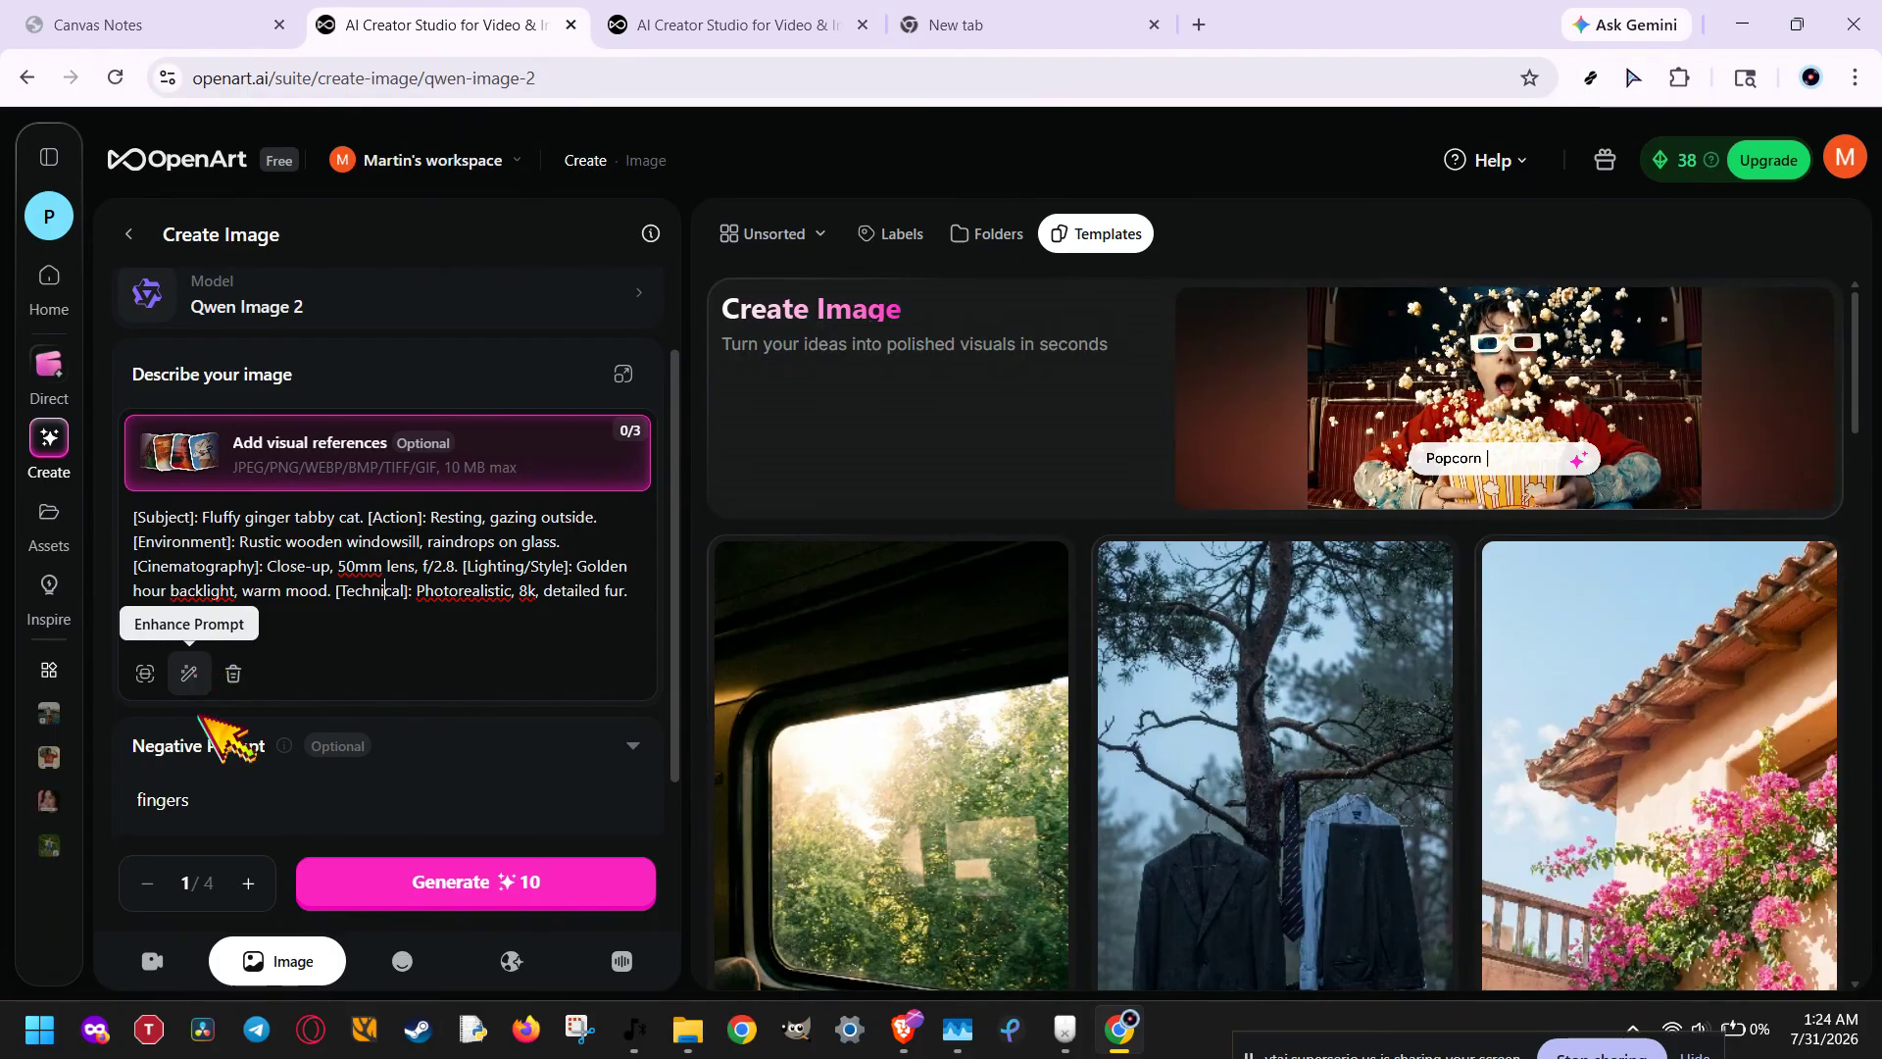
# Step: Extend the negative prompt after "fingers" so it reads "fingers, distorted, low quality"
pyautogui.scroll(-2, 189, 813)
pyautogui.click(222, 593)
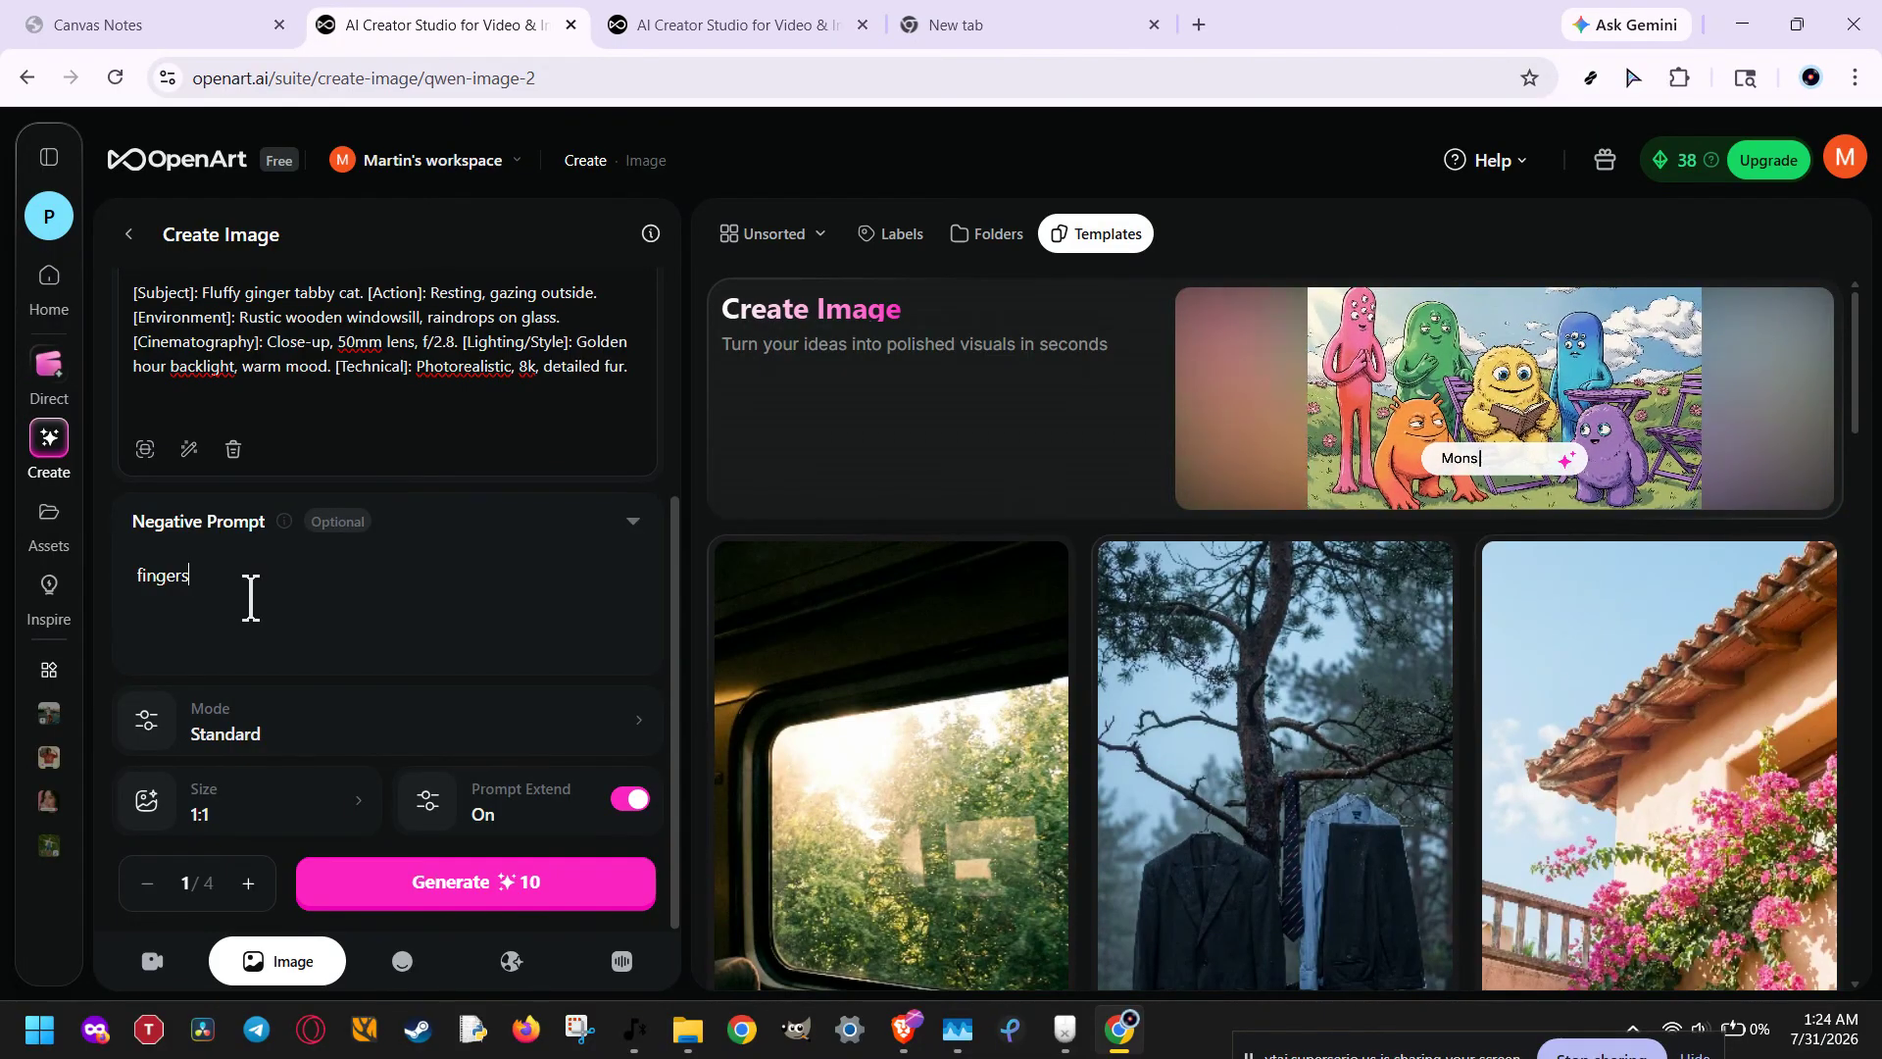
pyautogui.write('dis')
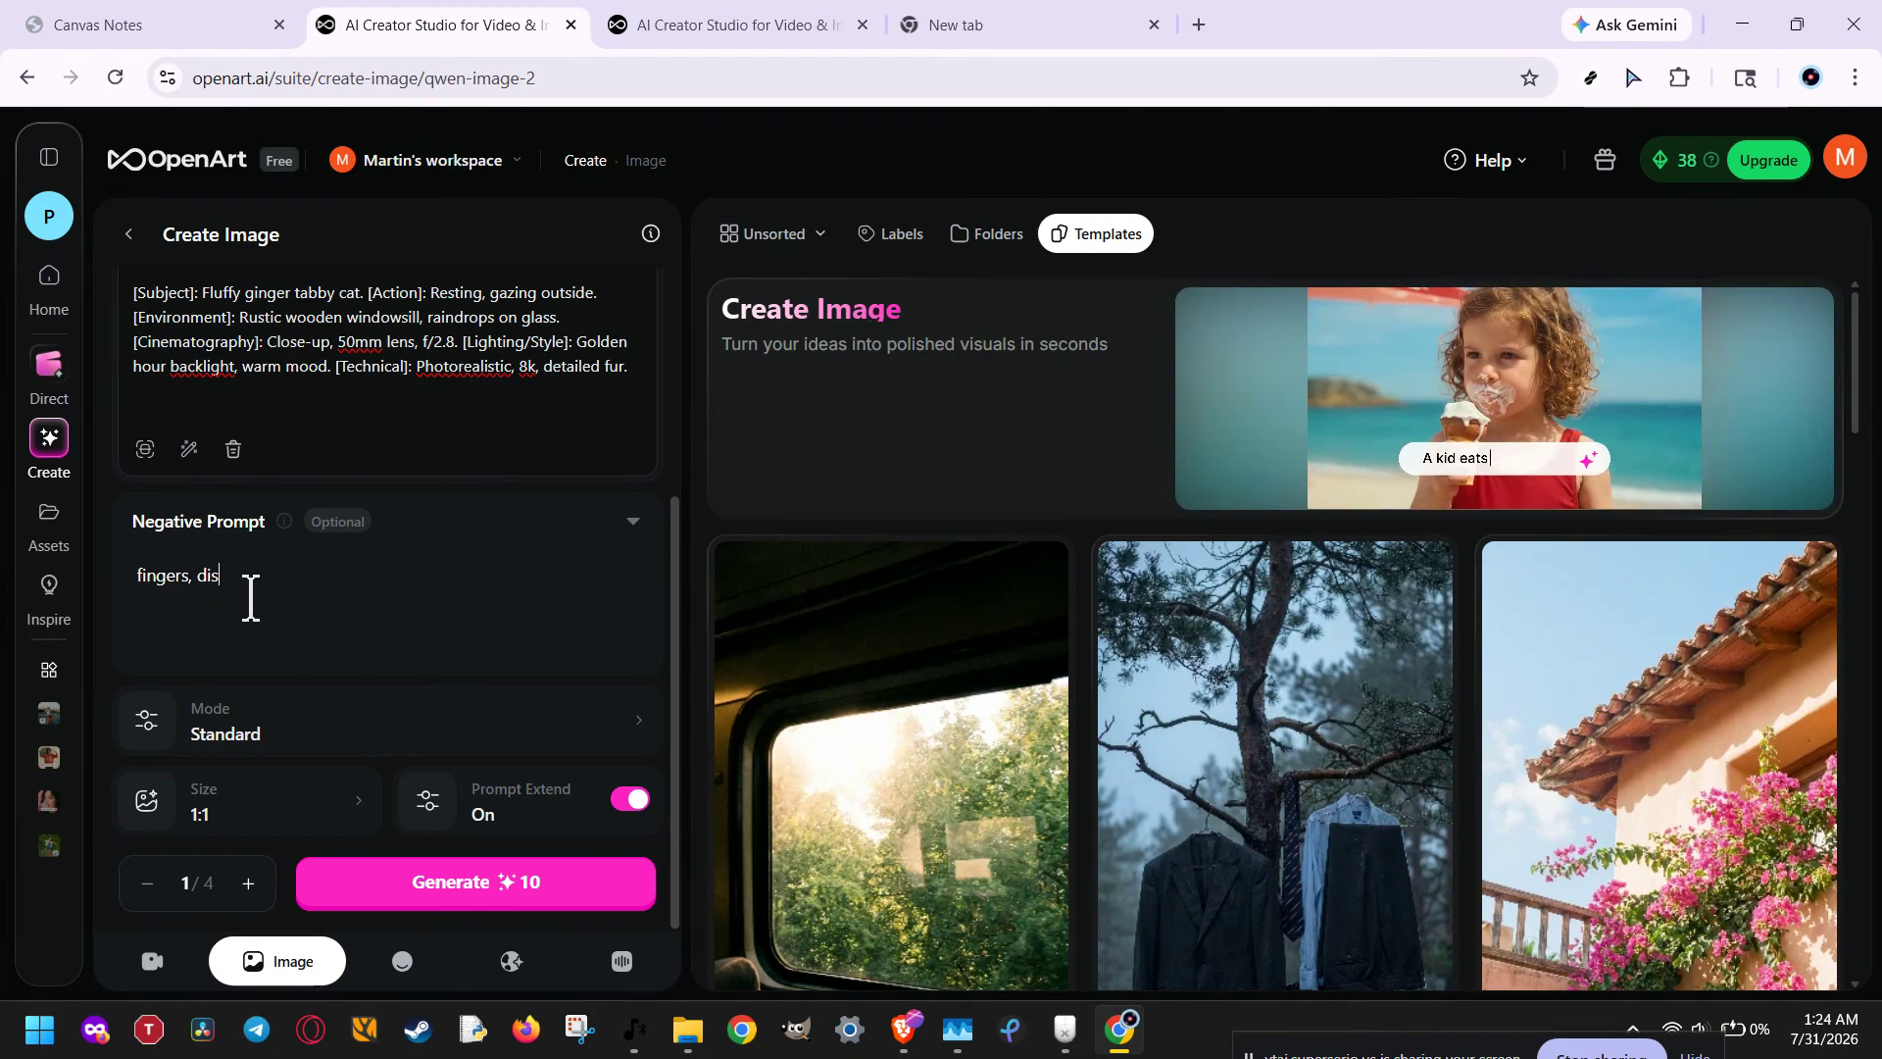
pyautogui.write('torted')
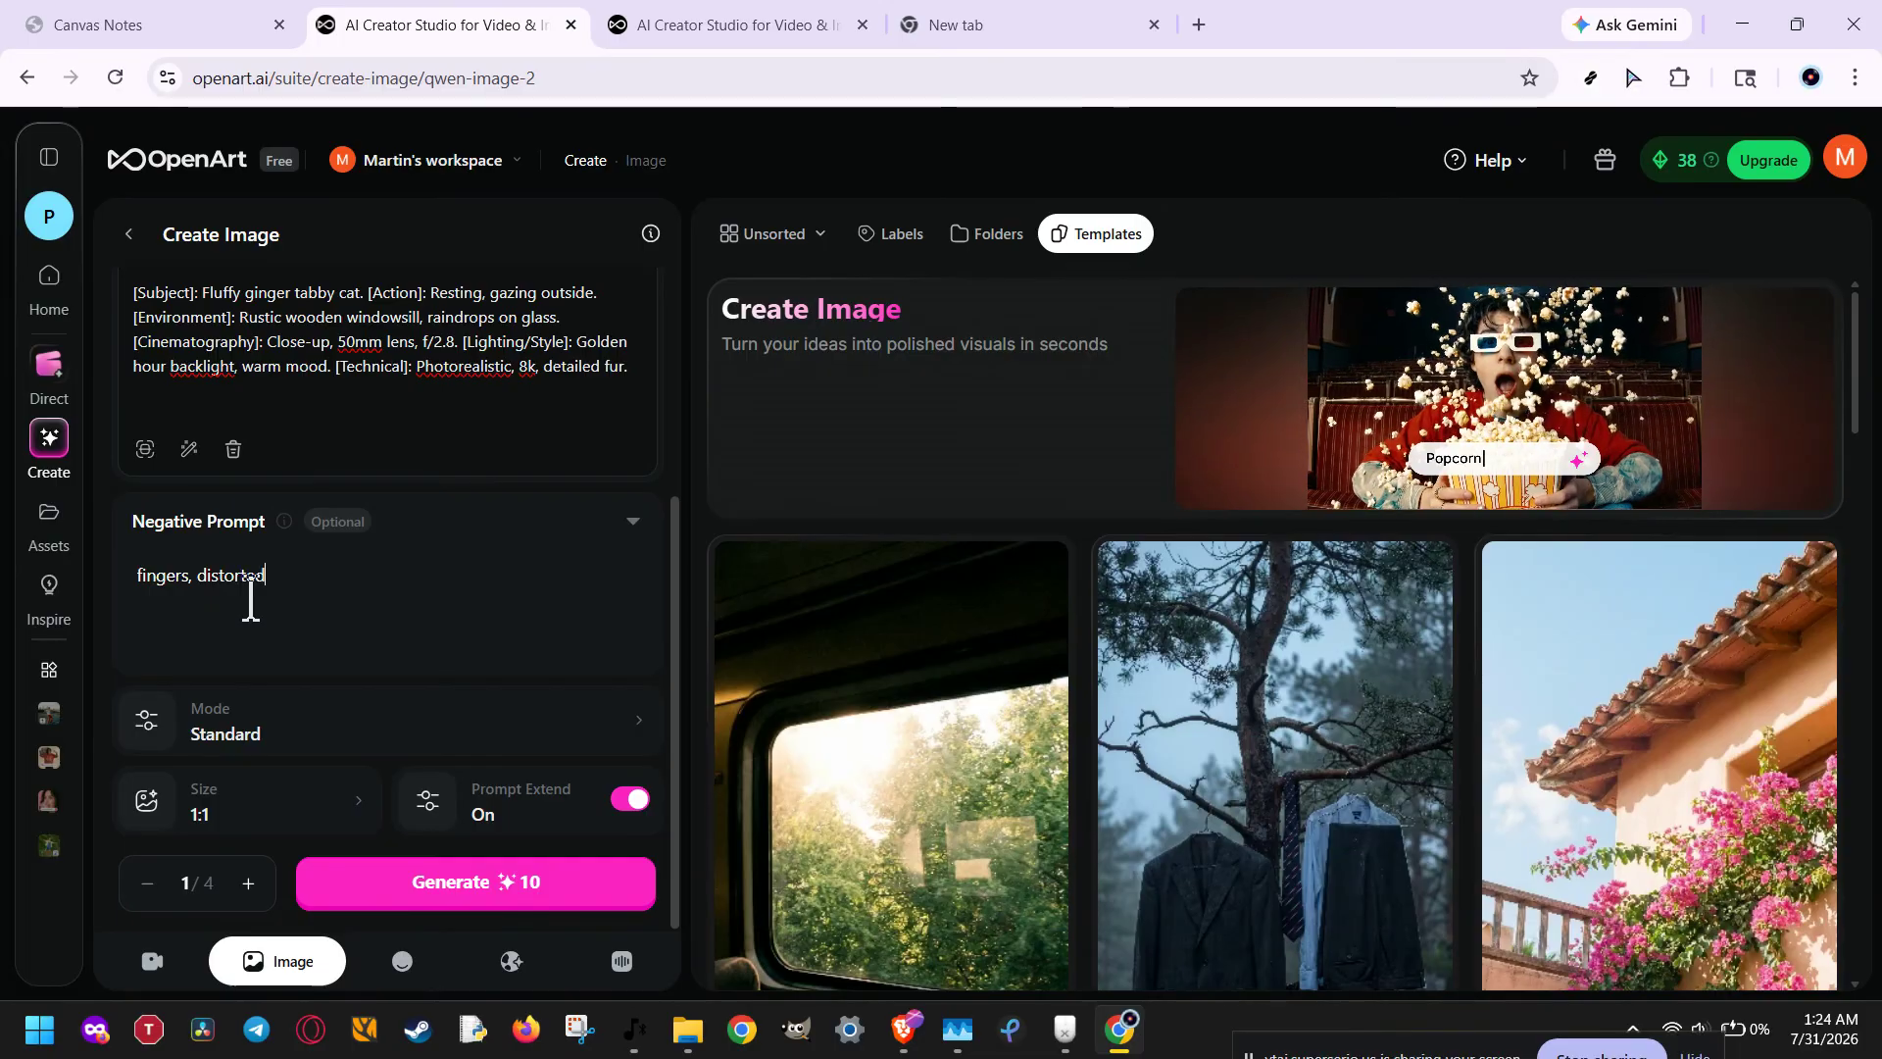
pyautogui.write(' low ')
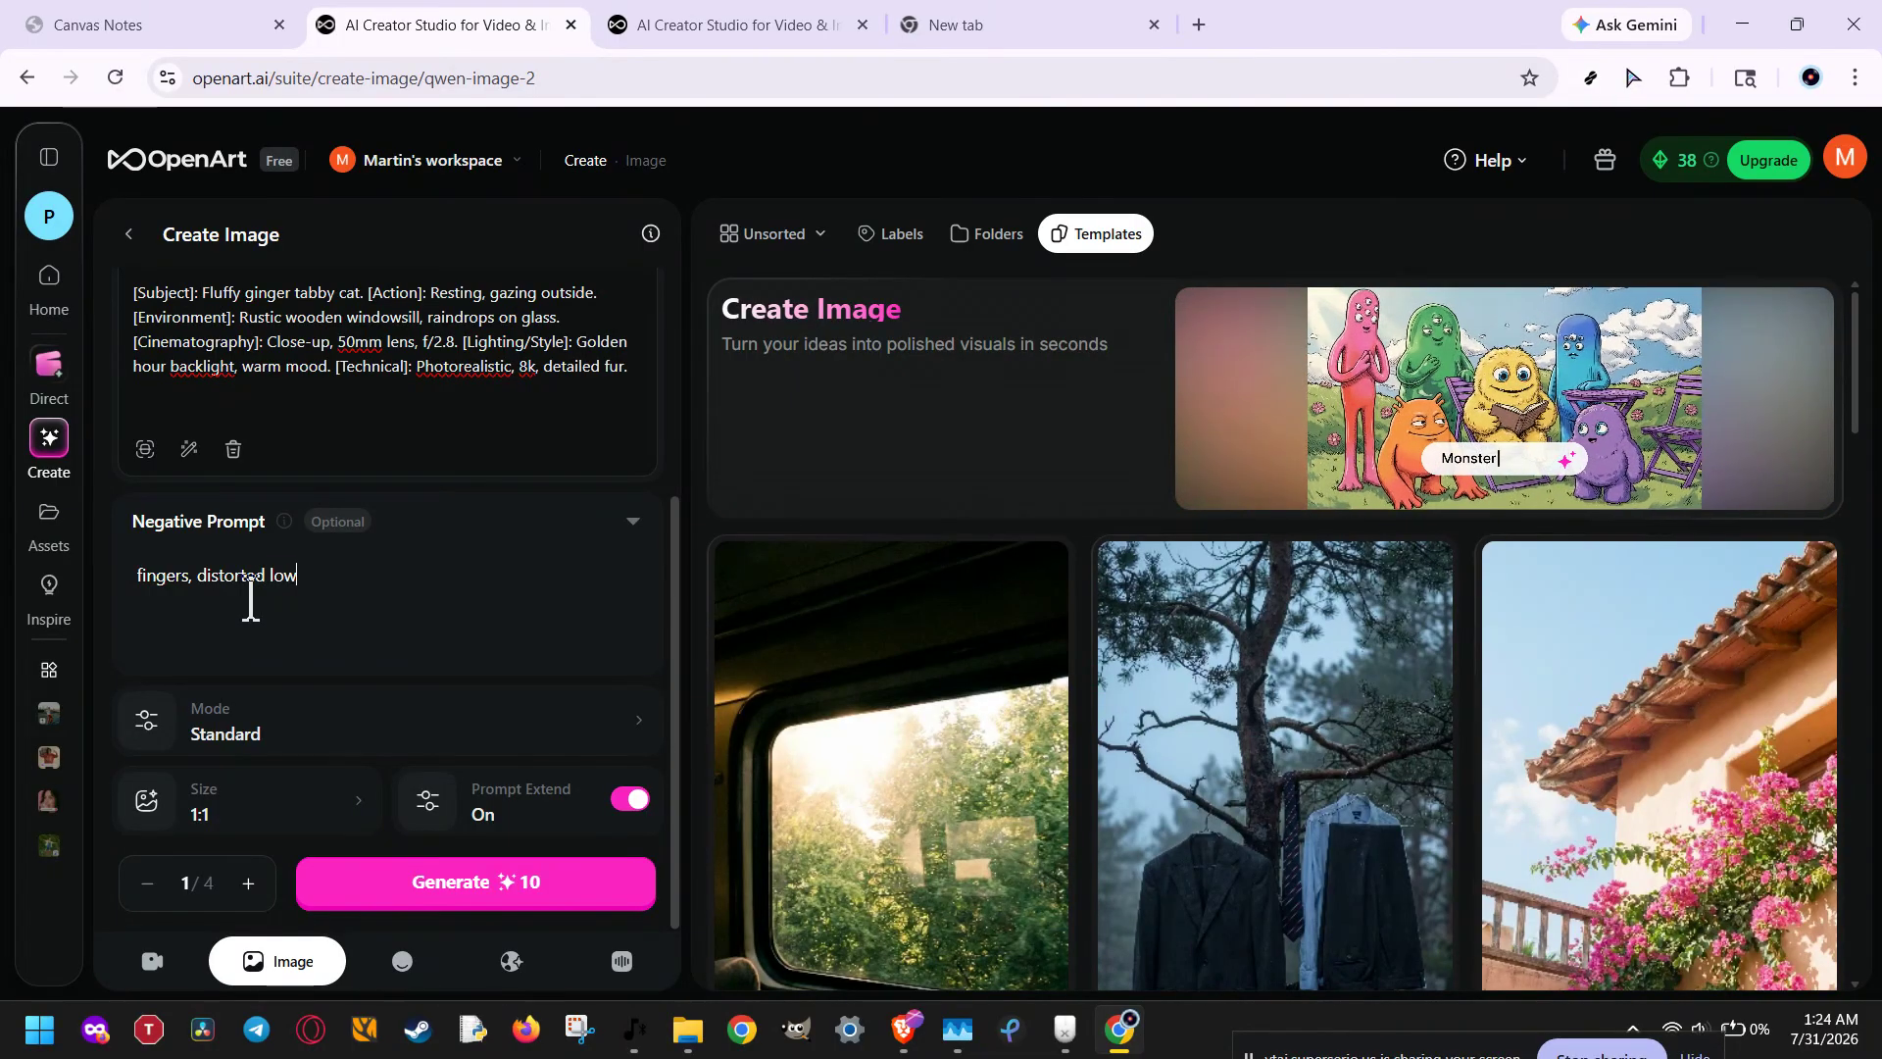
pyautogui.write('qualit')
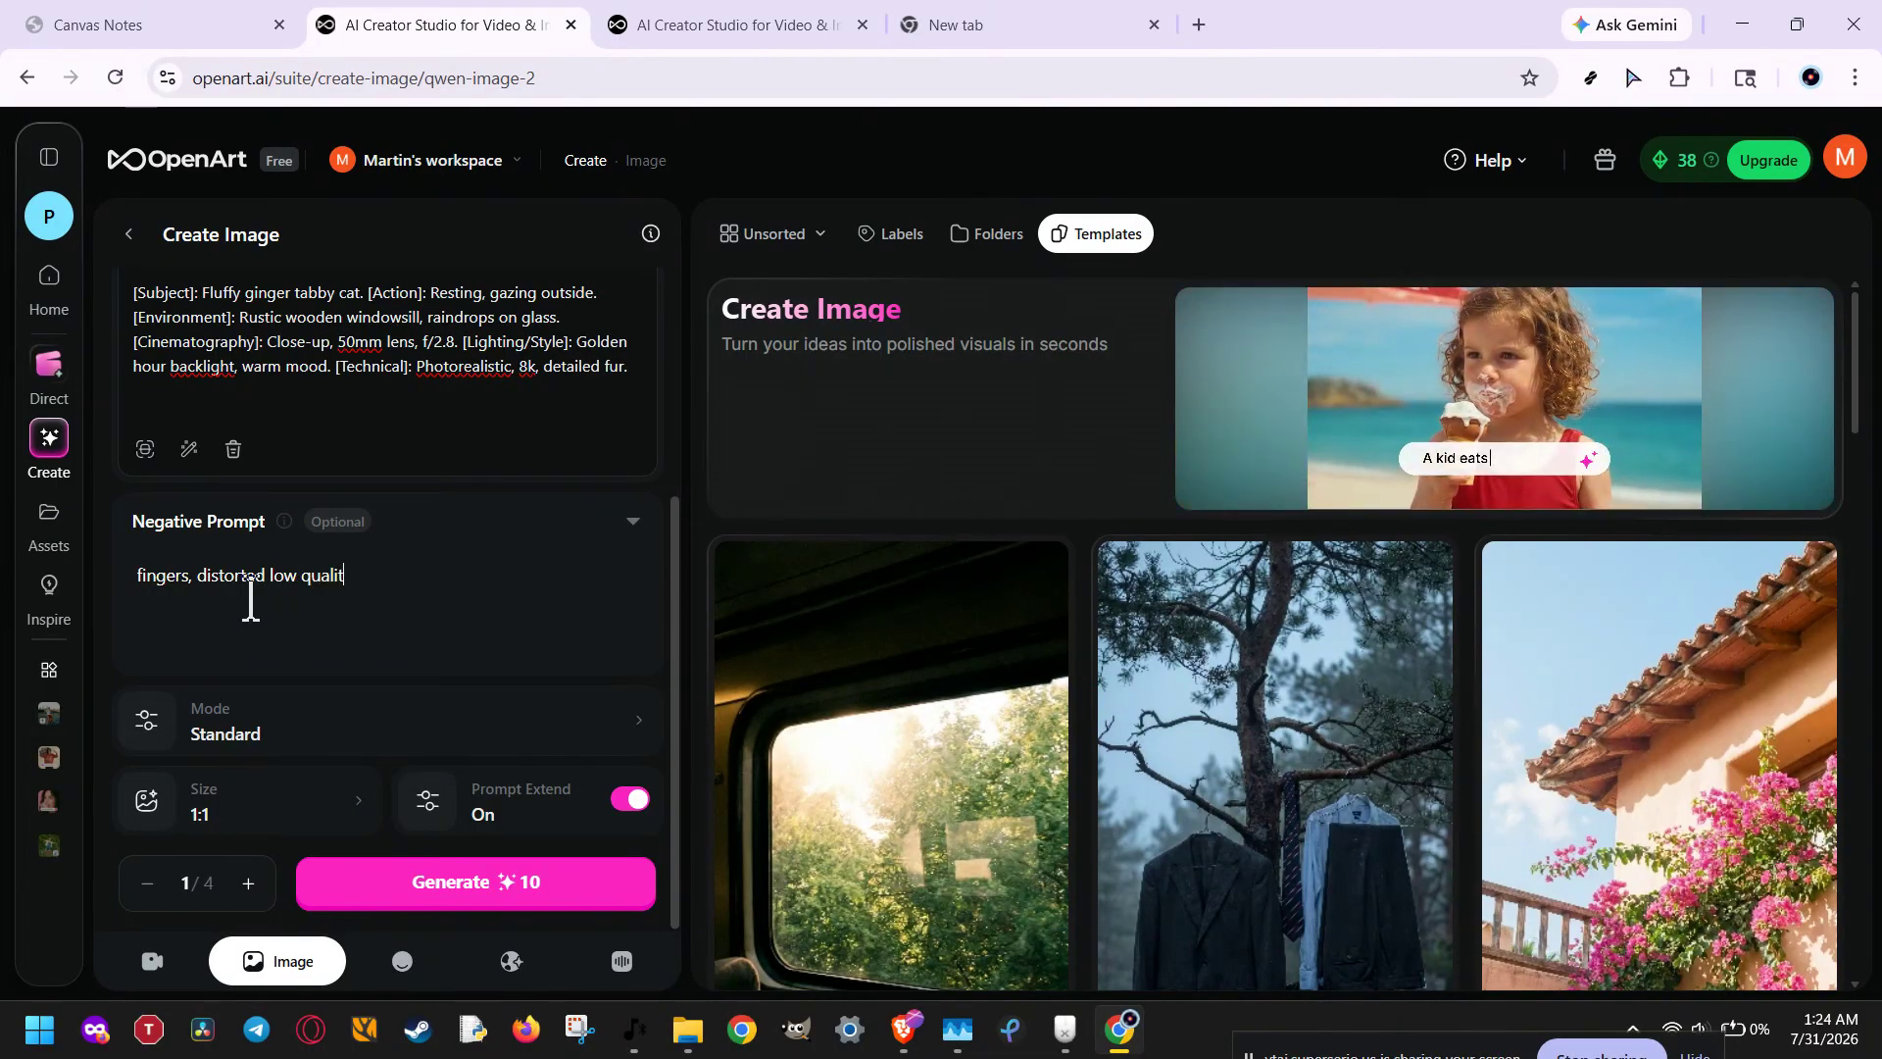
pyautogui.write('y')
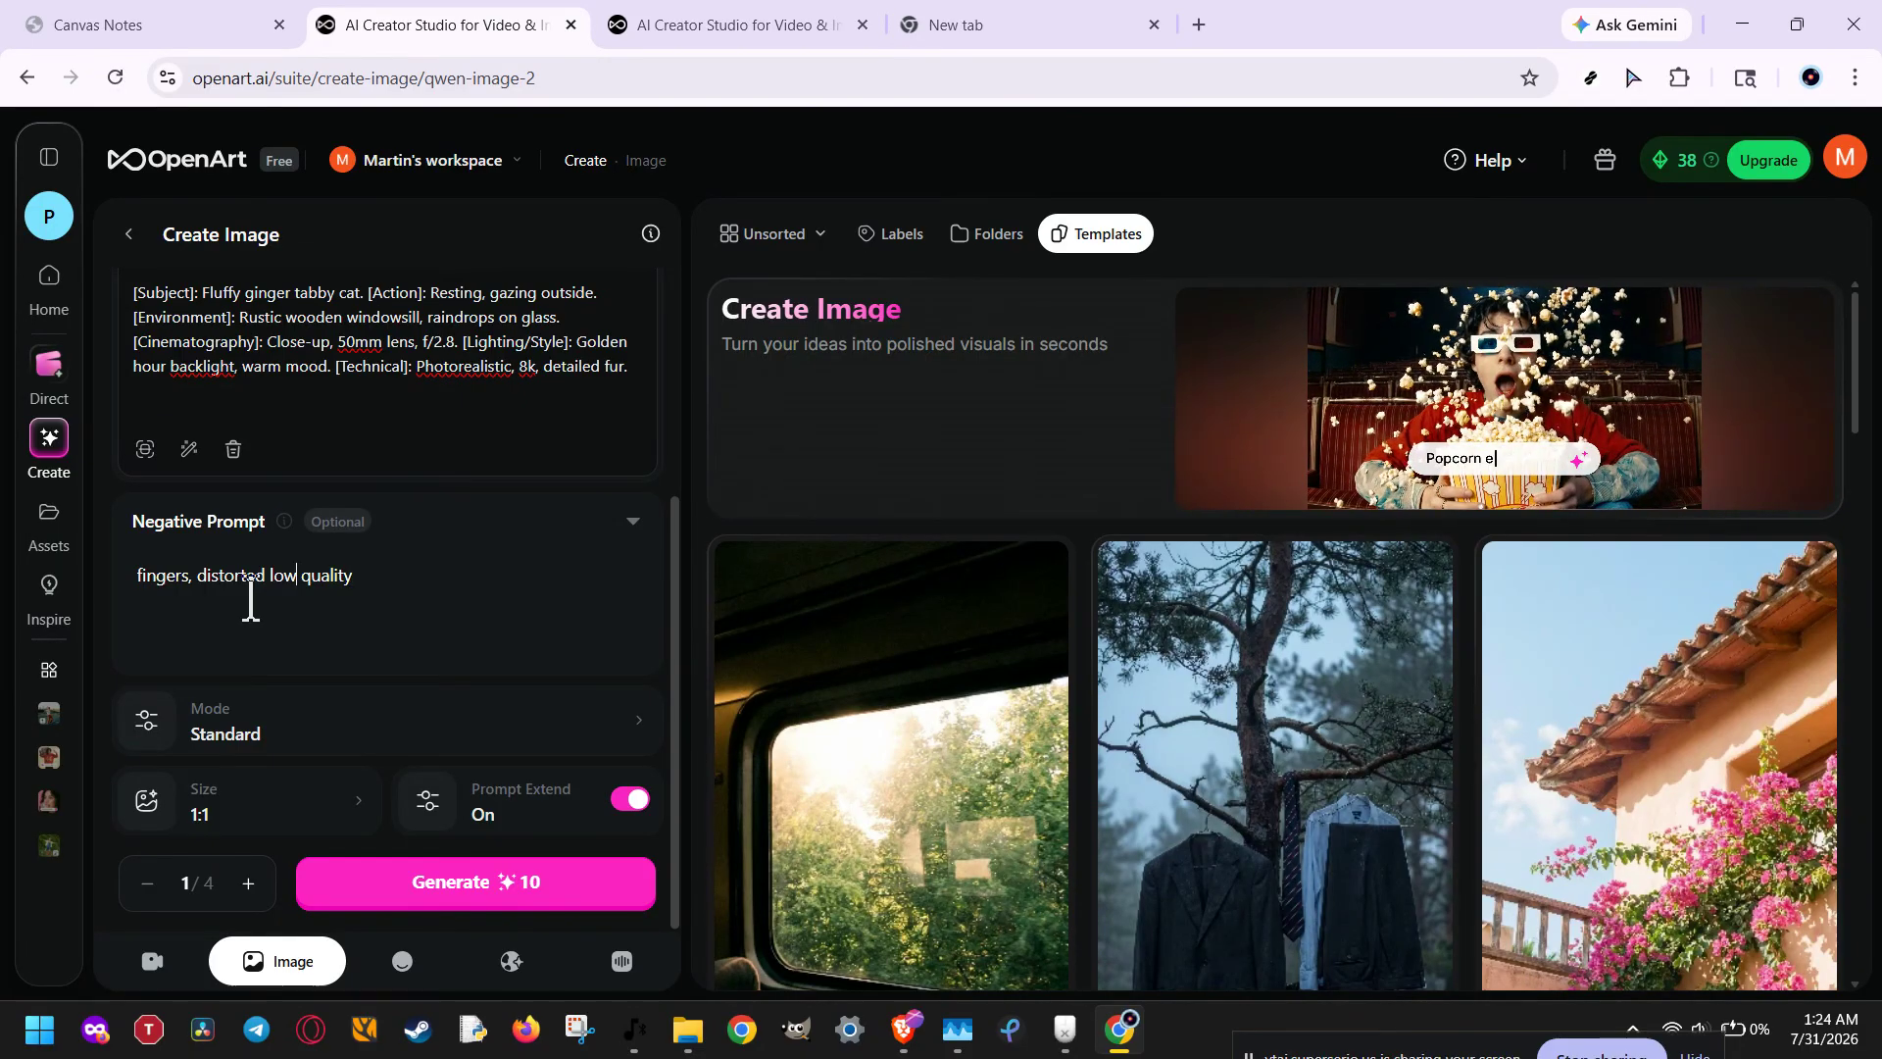
pyautogui.press('Left')
pyautogui.press('Left')
pyautogui.press('Left')
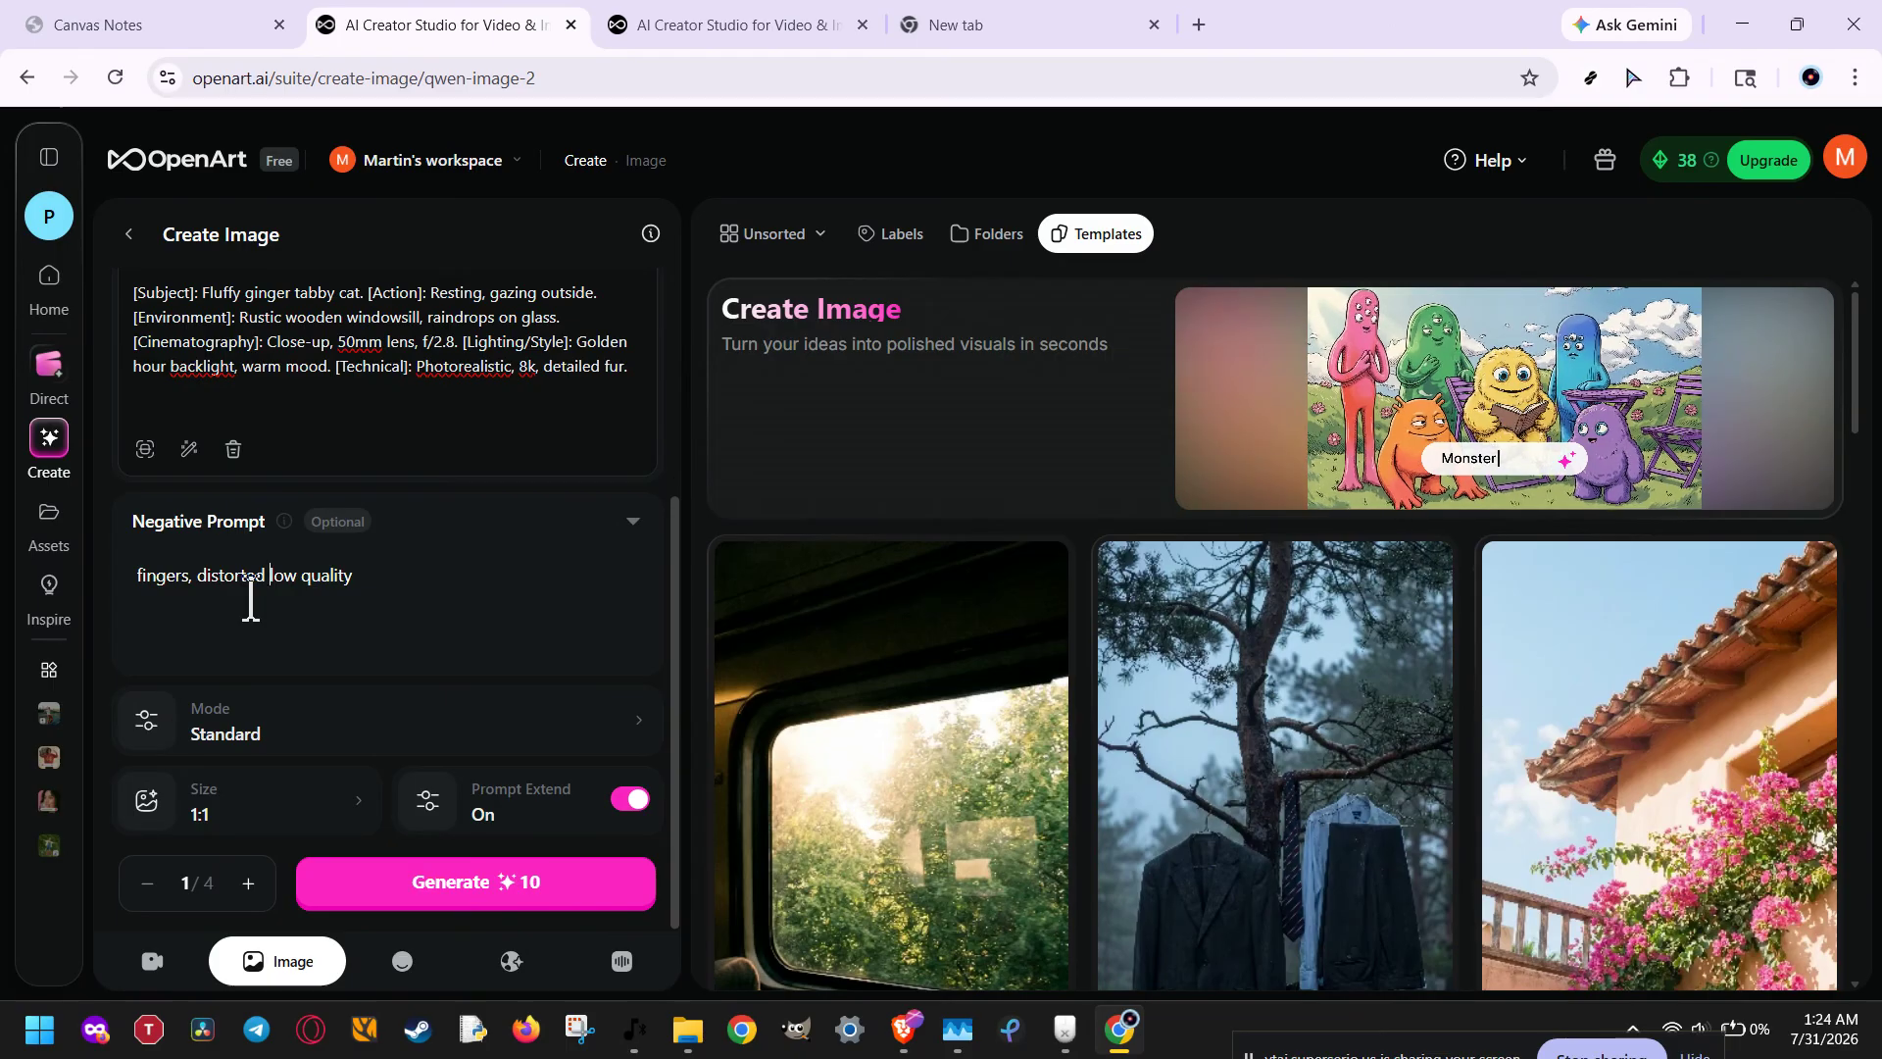
pyautogui.write(',')
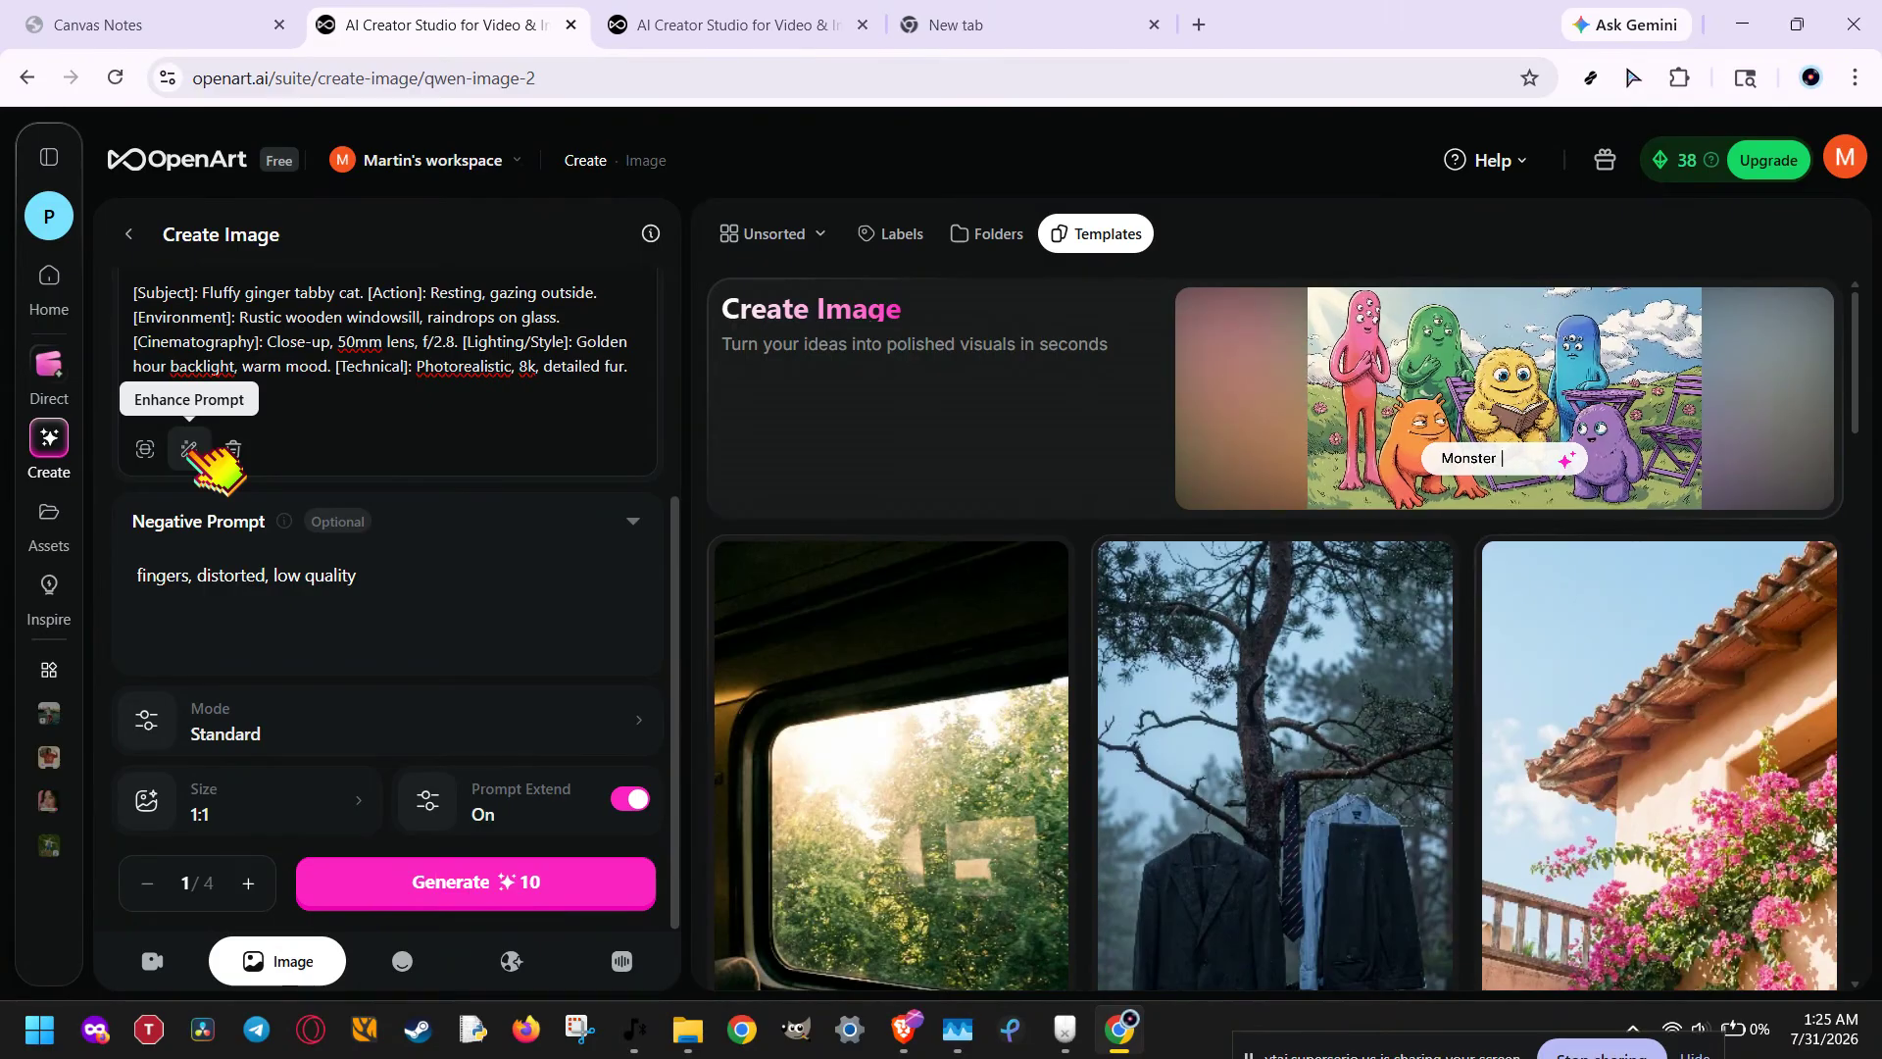
# Step: Set the output image size to the 16:9 ratio (2688×1536)
pyautogui.click(204, 802)
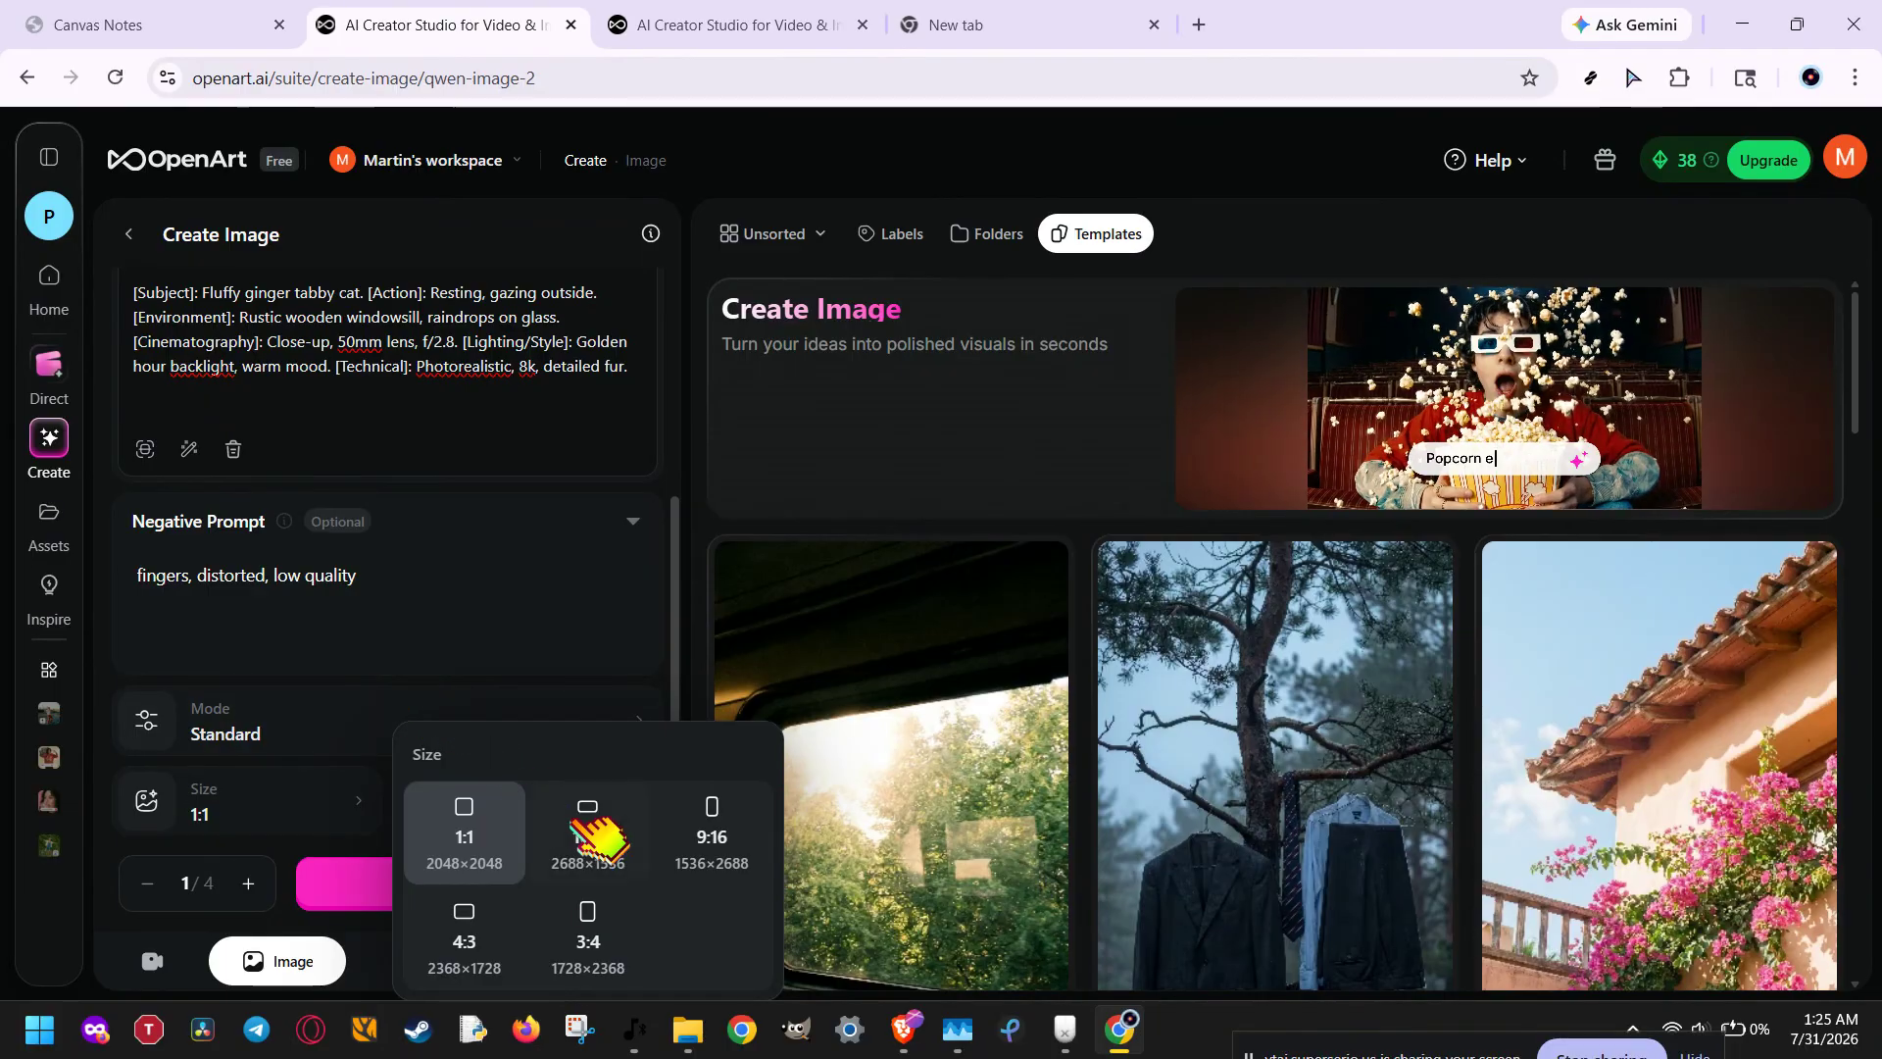
pyautogui.click(639, 880)
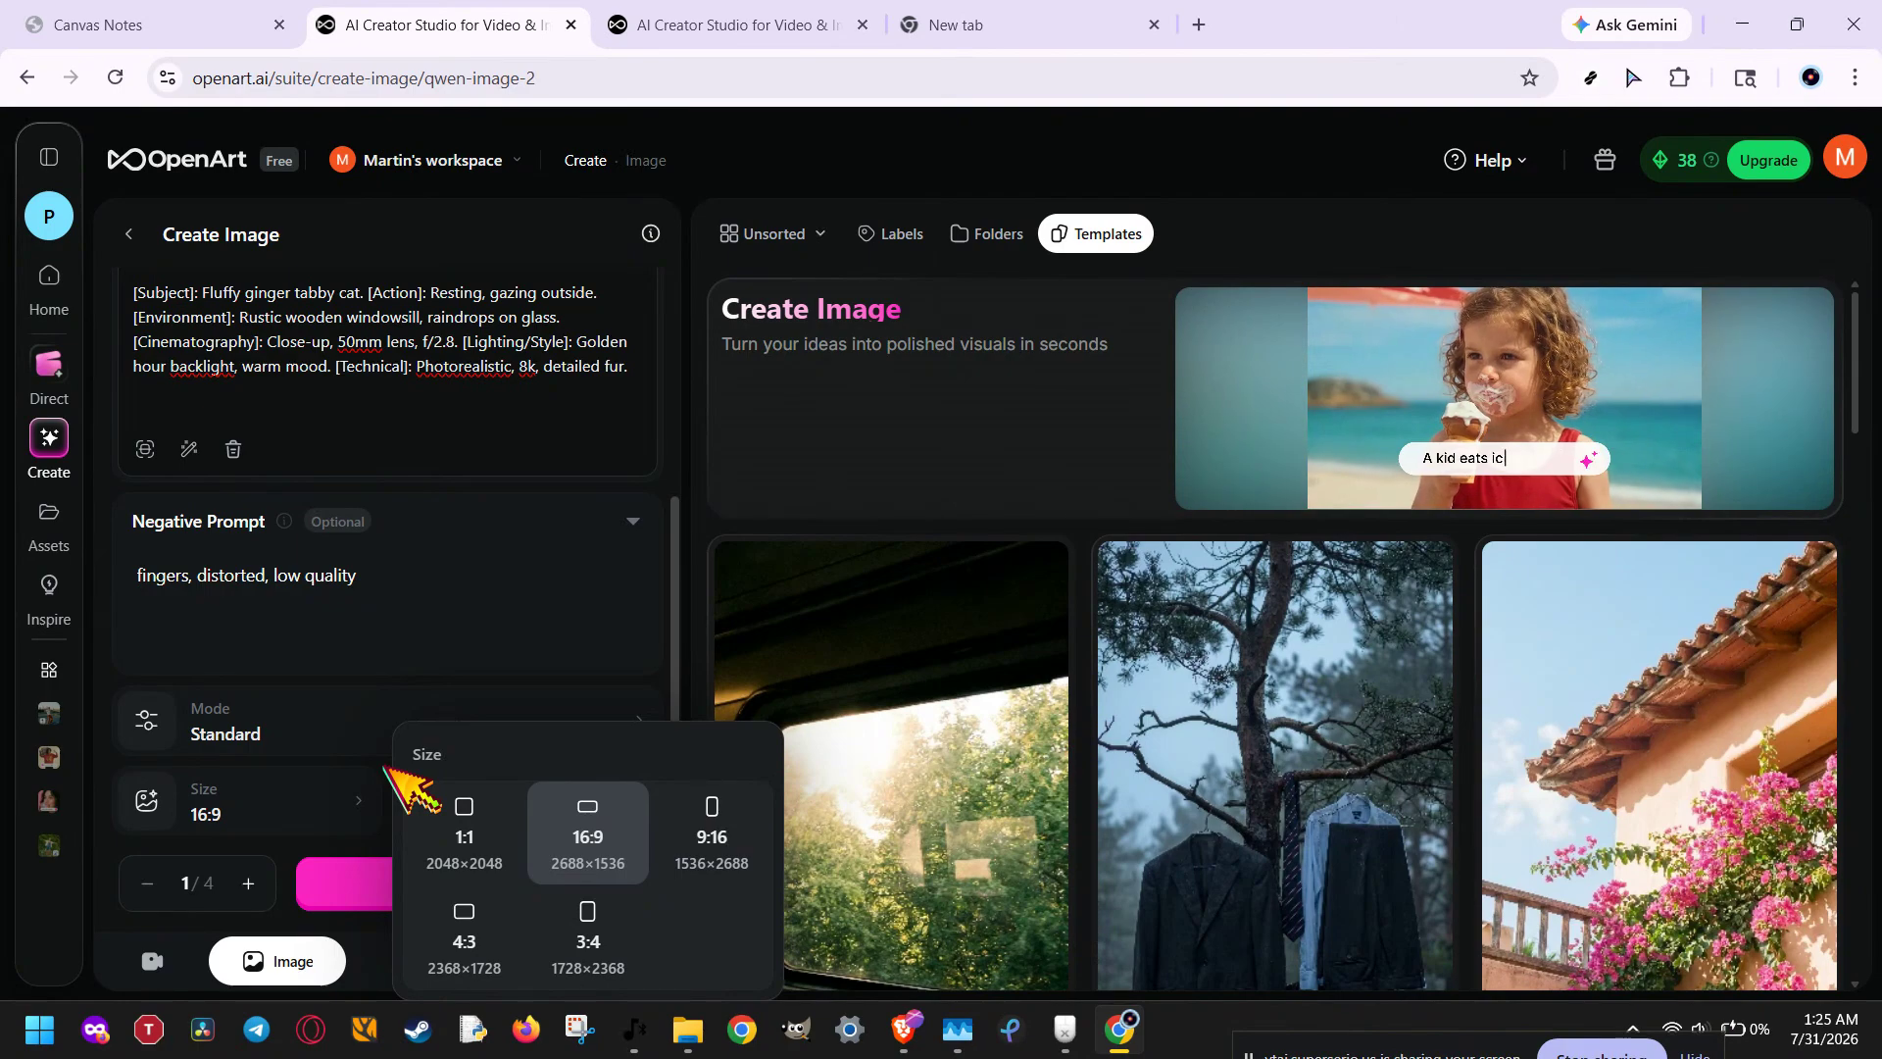
pyautogui.click(250, 883)
pyautogui.click(250, 882)
pyautogui.click(250, 882)
pyautogui.click(250, 882)
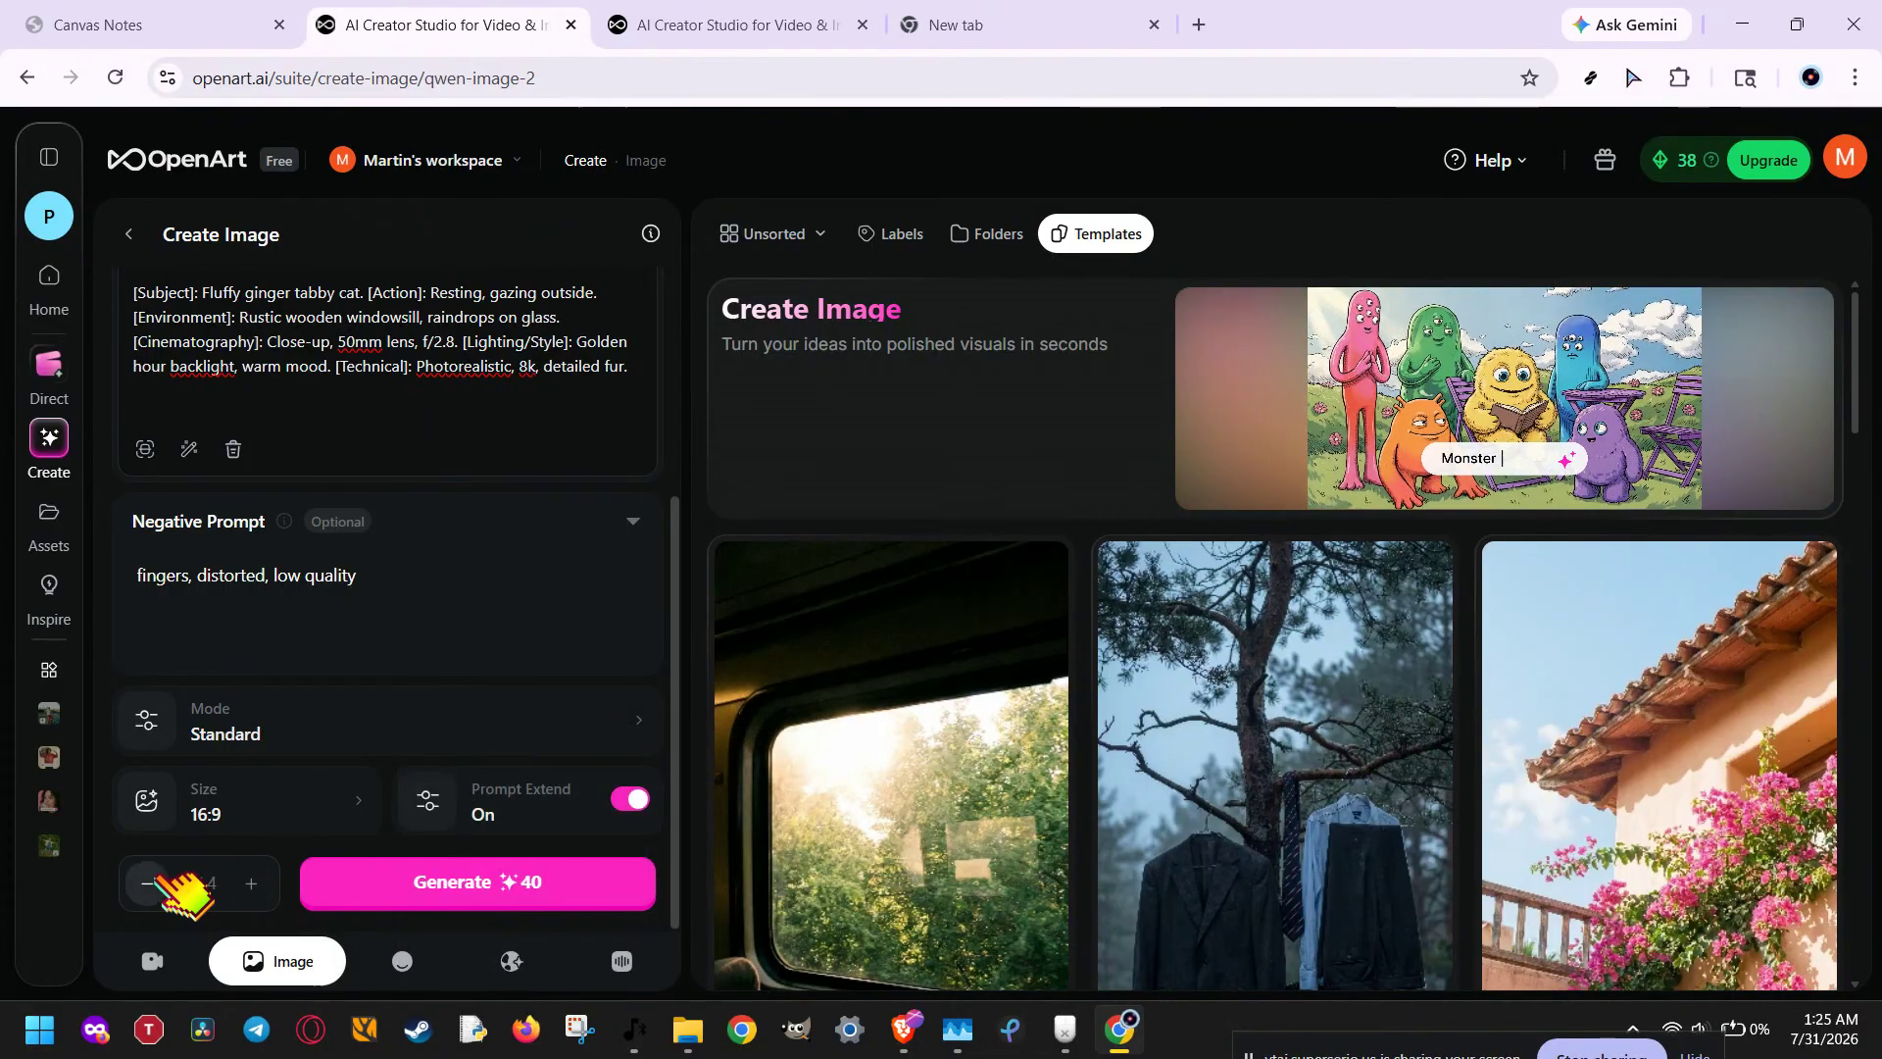
pyautogui.click(149, 883)
pyautogui.click(149, 882)
pyautogui.click(149, 882)
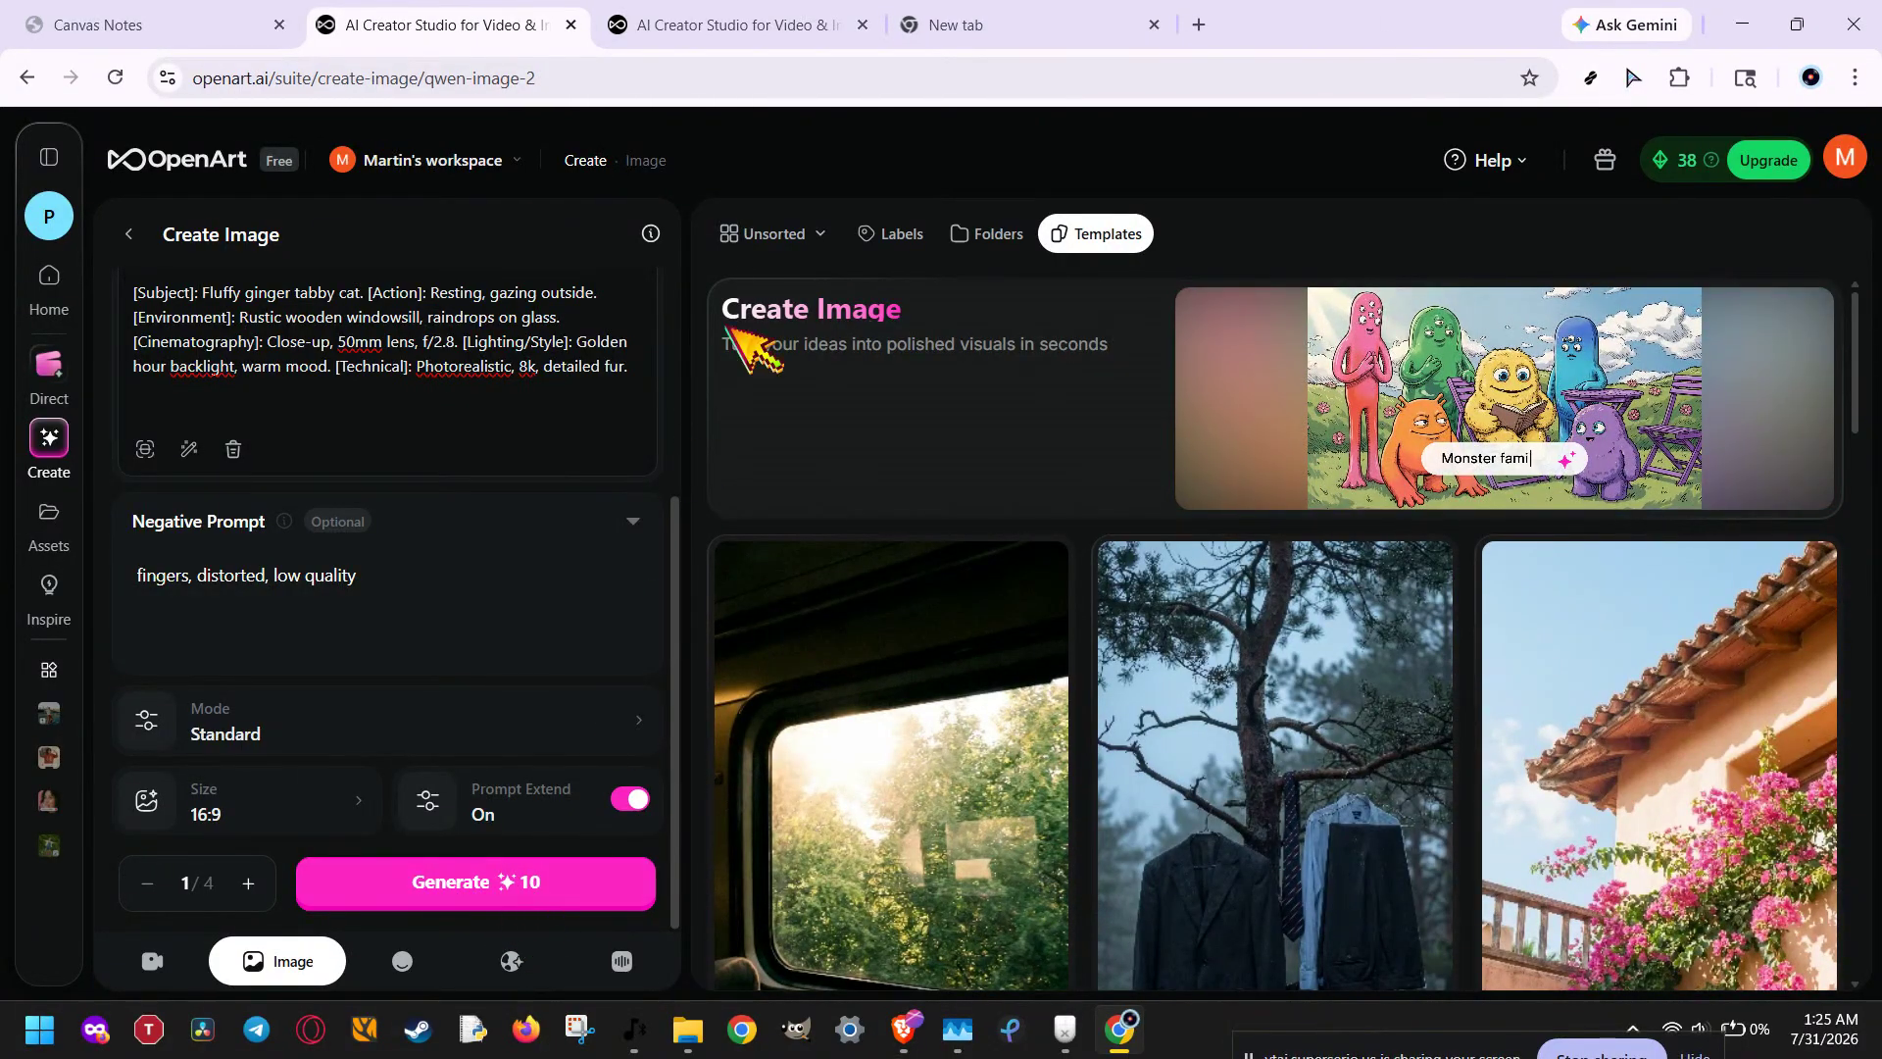
# Step: Show the unsorted creations, view the Maine Coon cat image with its prompt and editing options, and close it
pyautogui.click(797, 237)
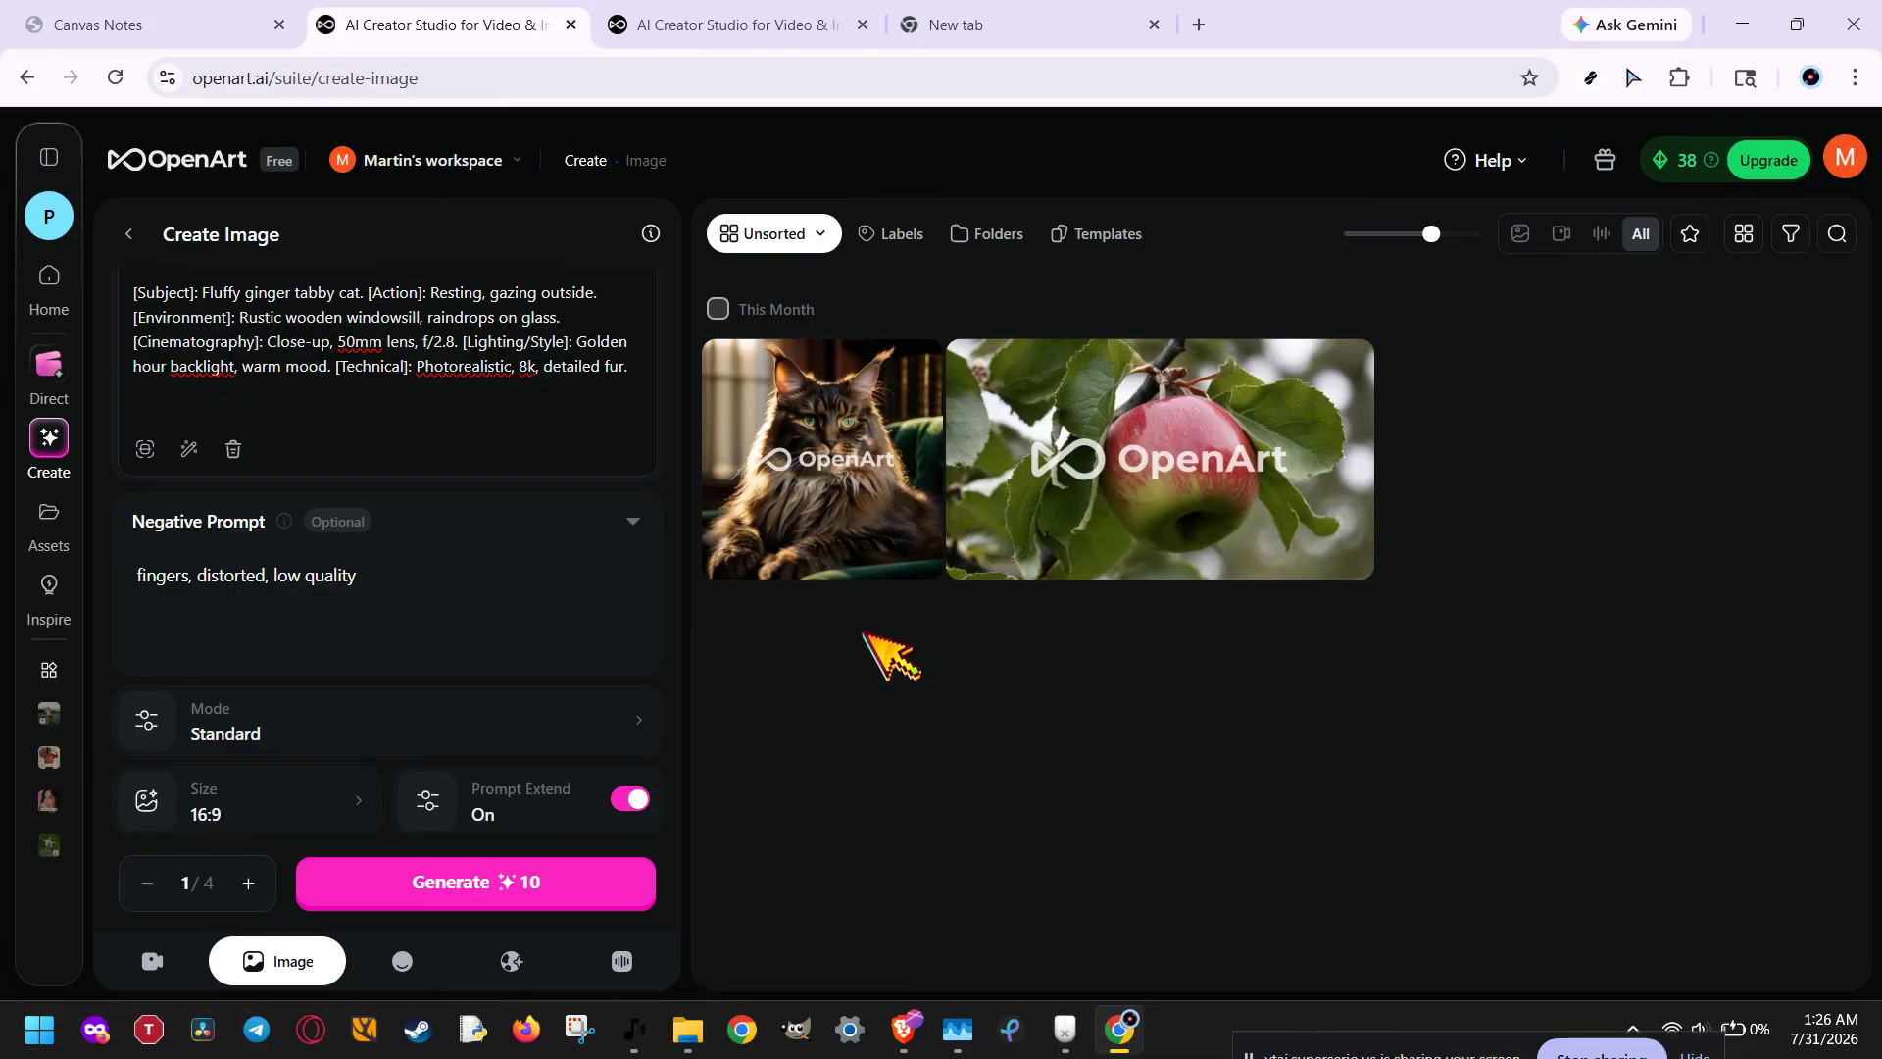
pyautogui.click(848, 472)
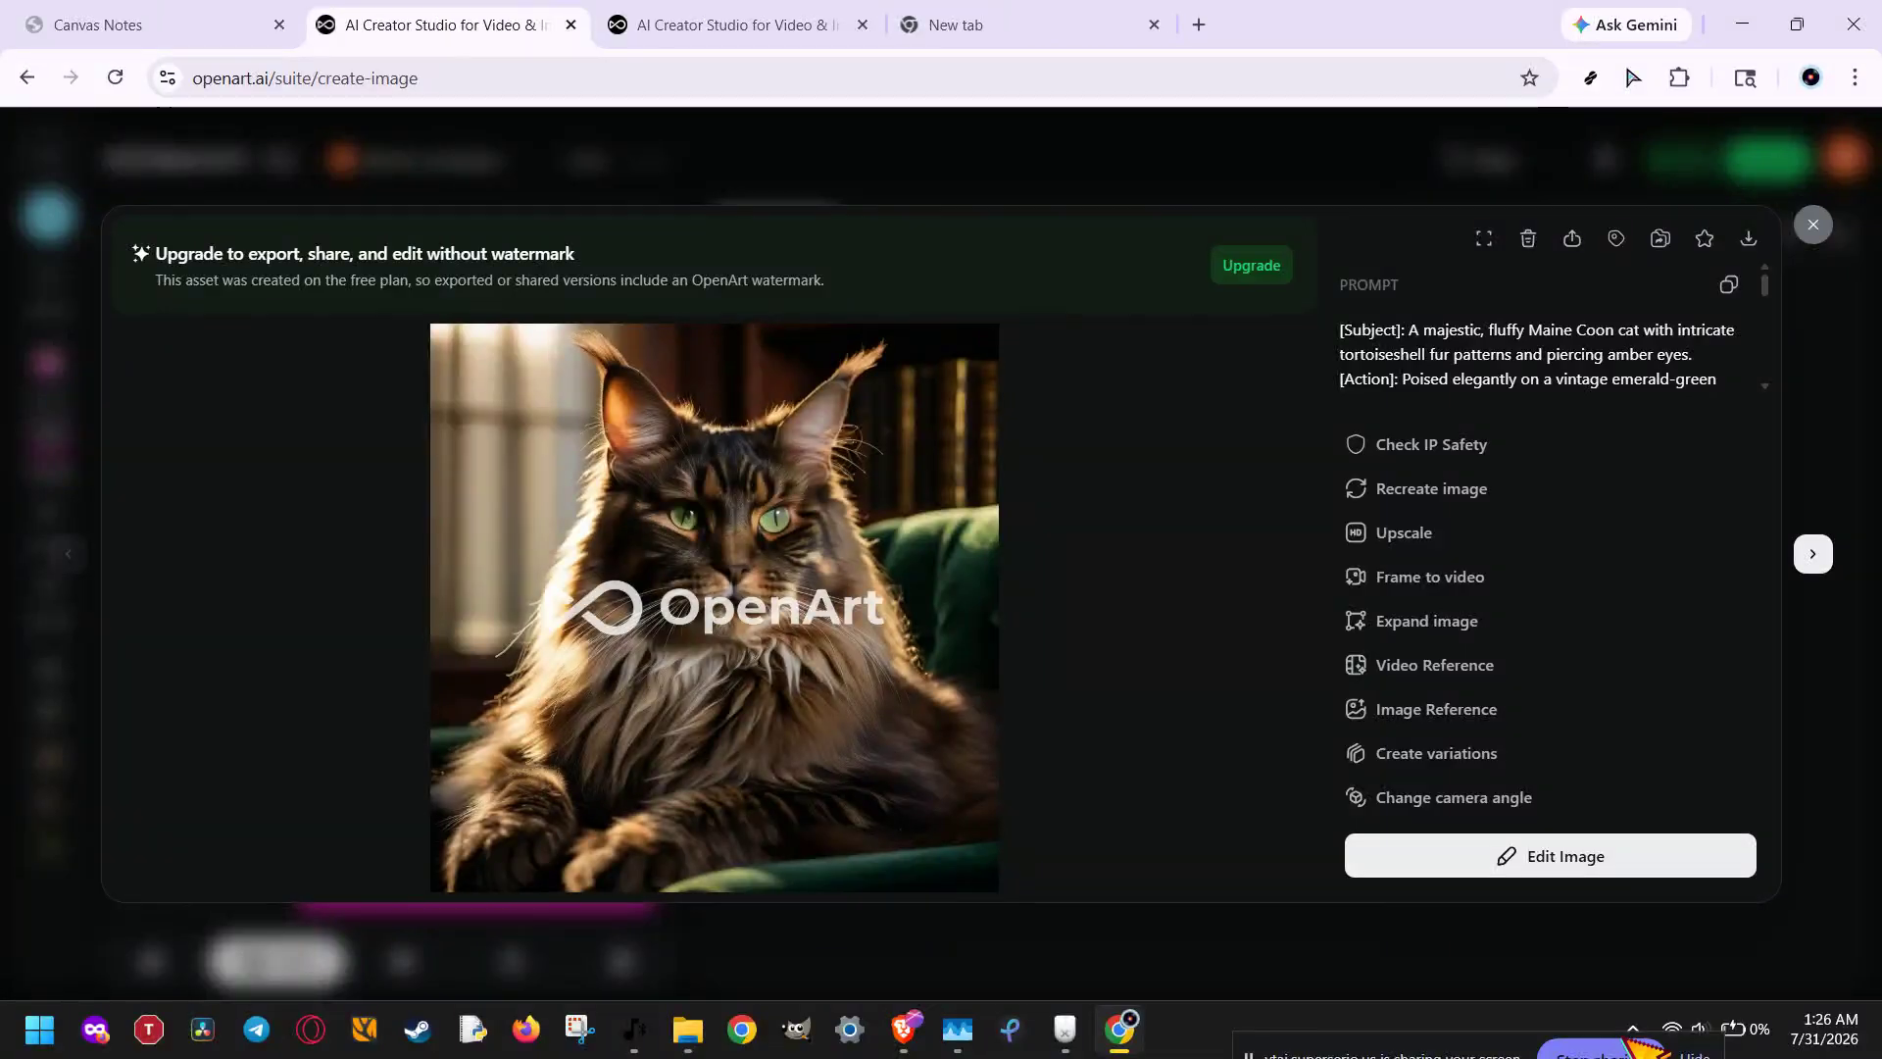
pyautogui.press('Escape')
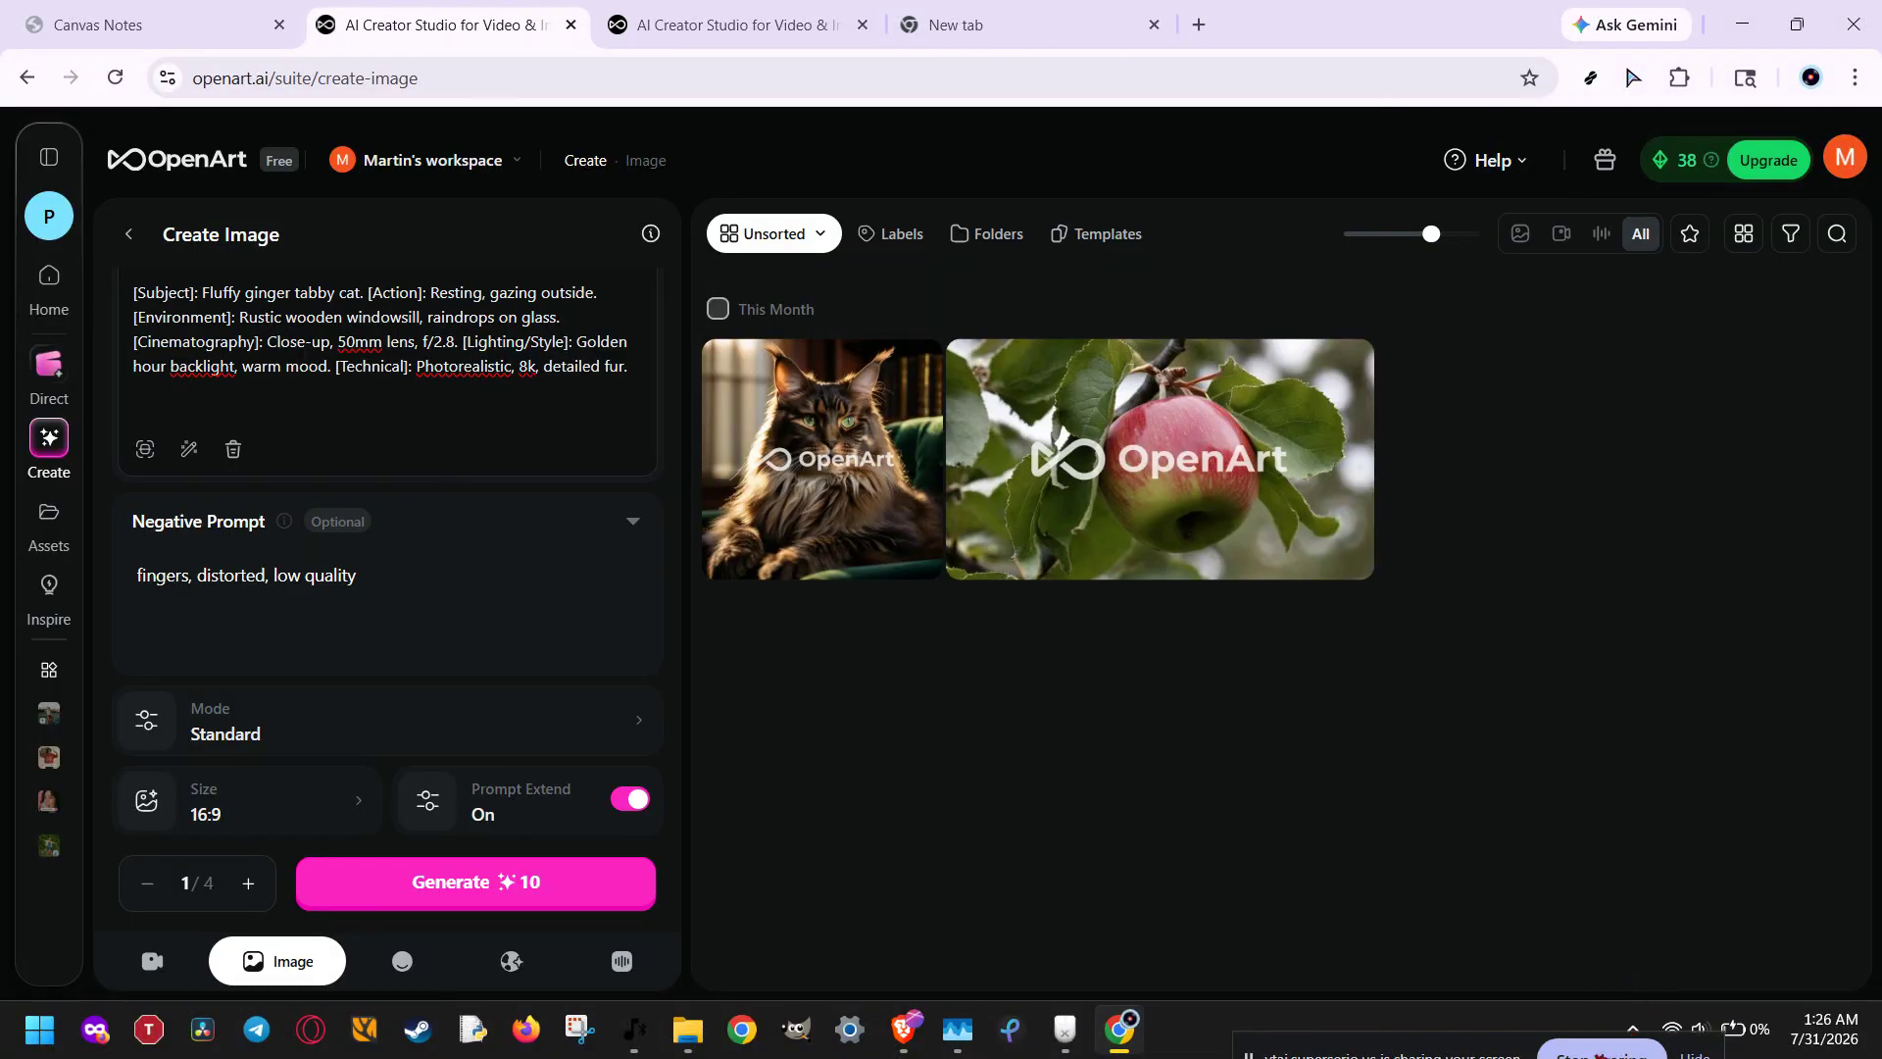